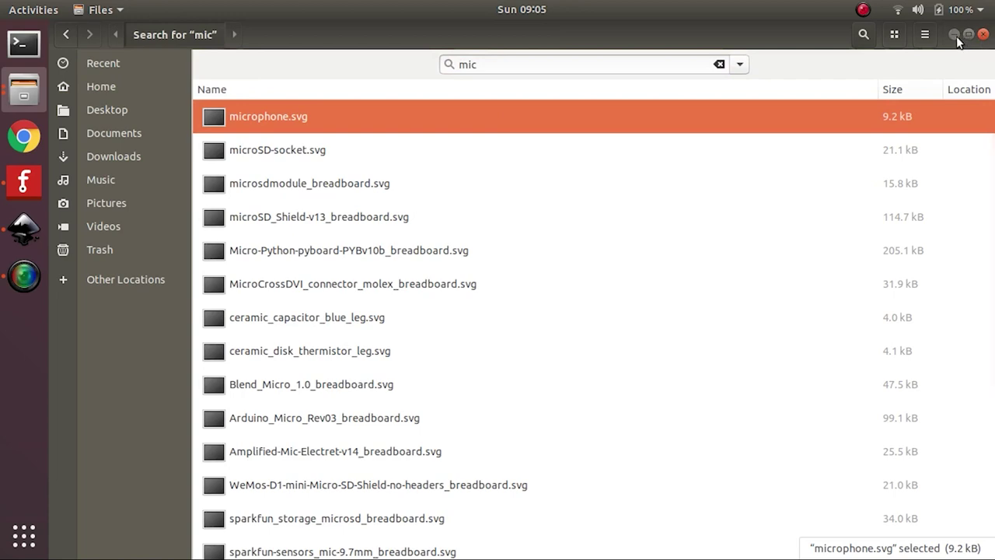
Paste the copied microphone.svg onto the desktop
left_click(984, 35)
right_click(483, 199)
left_click(524, 225)
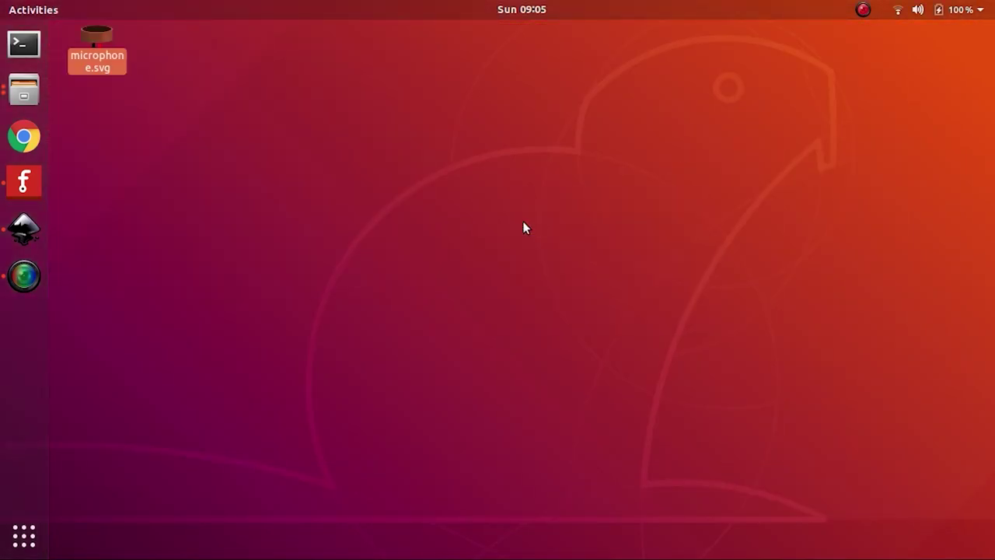
Copy the IR Sensor breadboard SVG from Fritzing's user breadboard folder and paste it onto the desktop
left_click(35, 104)
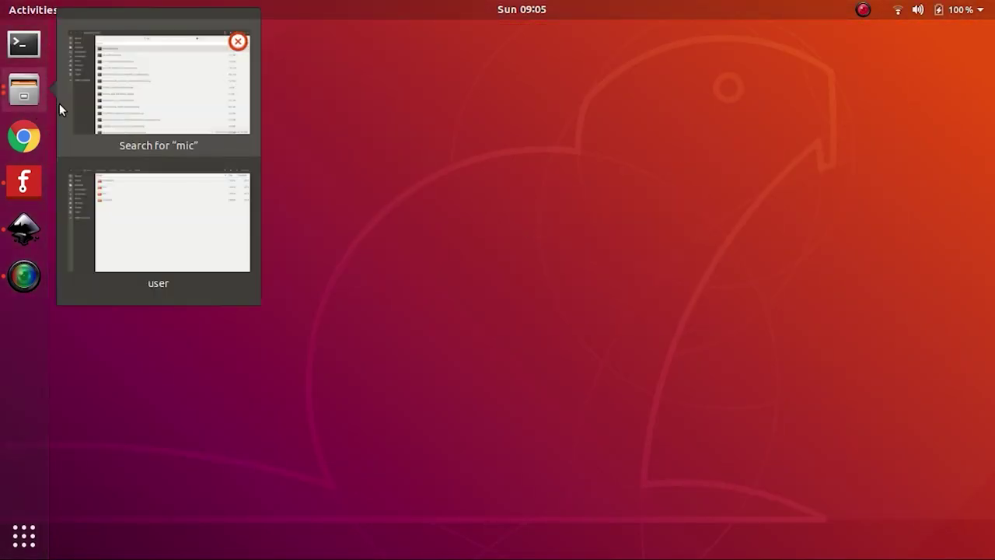
left_click(158, 198)
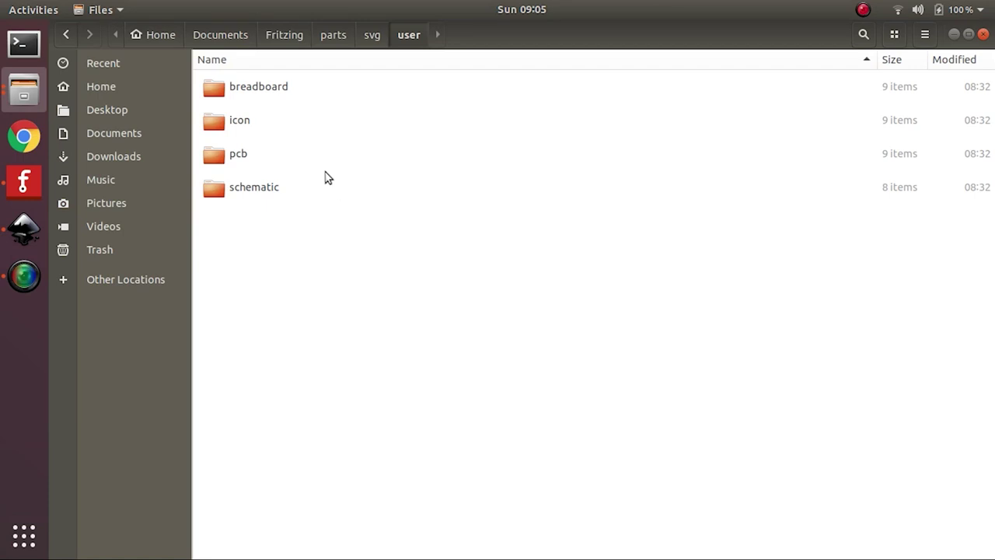
double_click(281, 83)
right_click(284, 184)
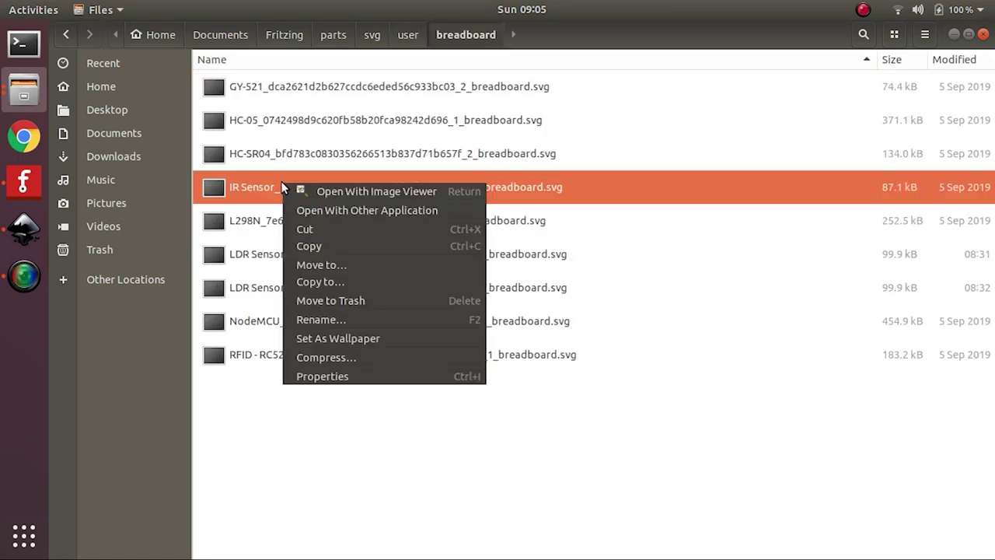
left_click(327, 246)
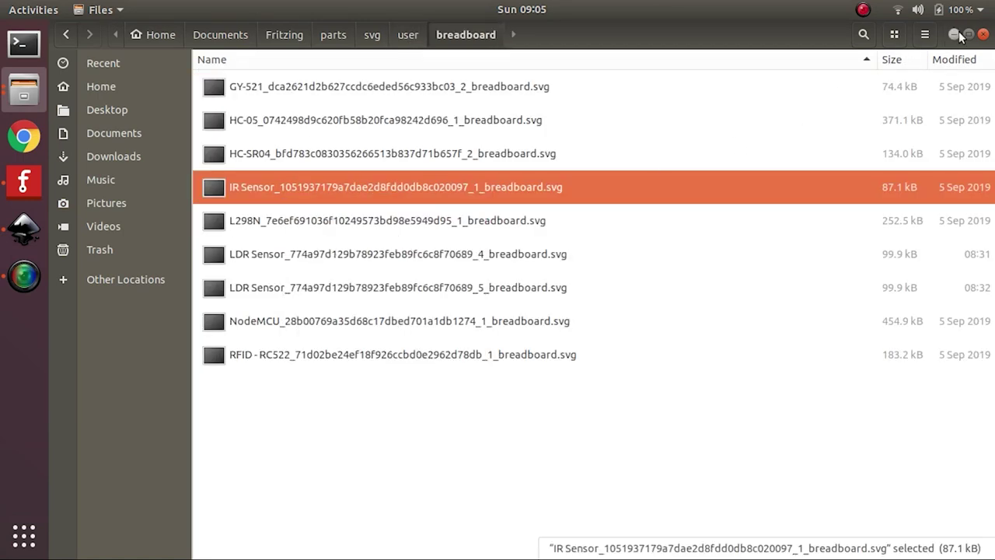
left_click(961, 36)
right_click(322, 224)
left_click(348, 250)
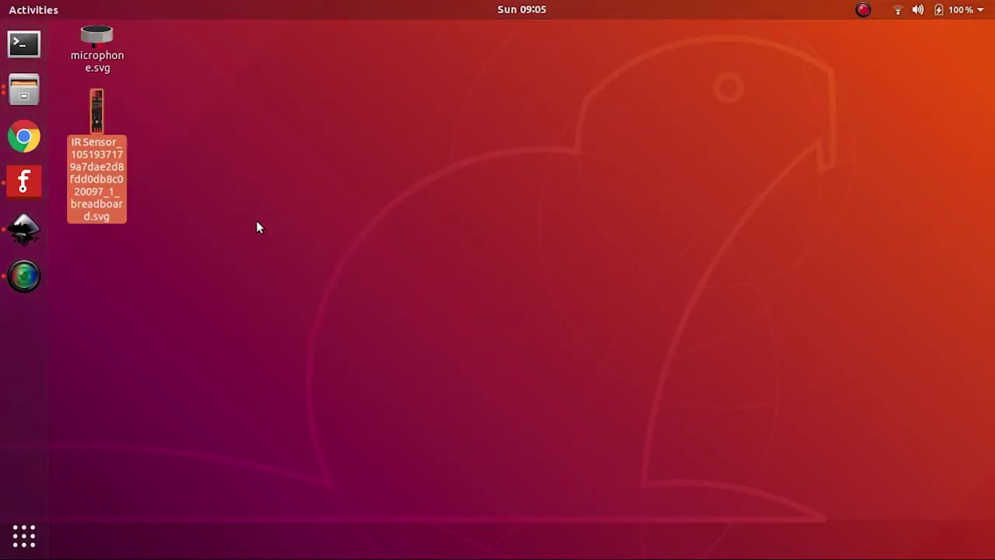
Copy the IR Sensor PCB SVG from the user pcb folder and paste it onto the desktop
left_click(15, 86)
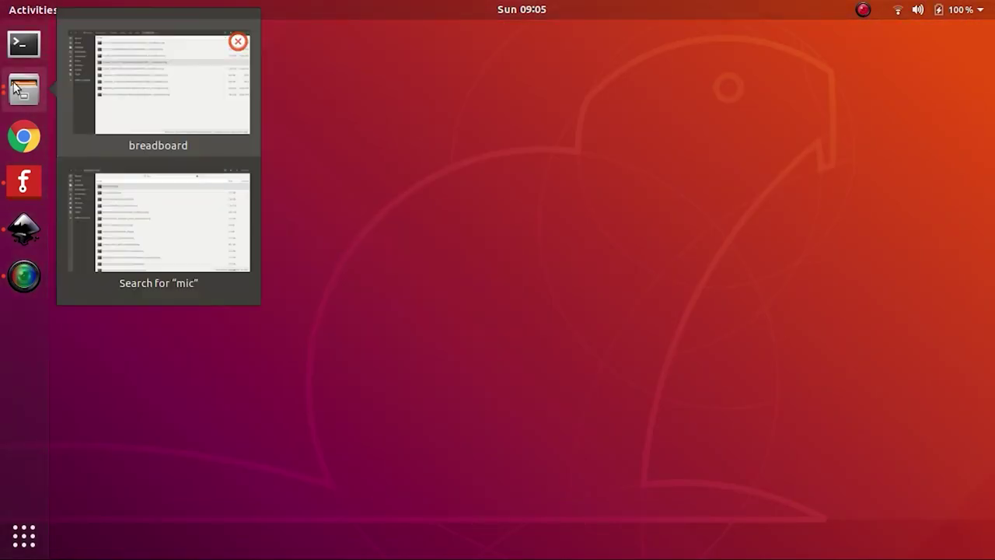
left_click(187, 129)
left_click(409, 34)
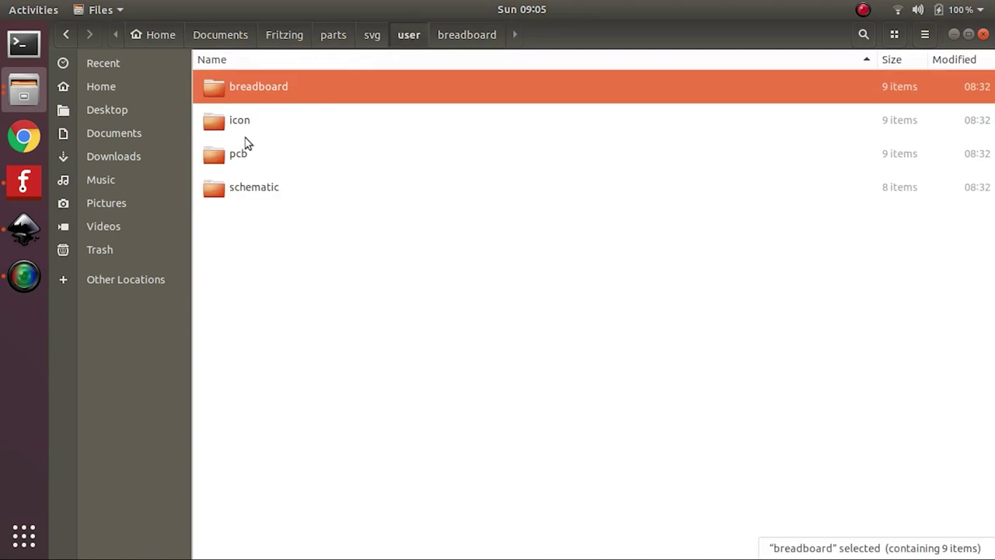
double_click(237, 152)
right_click(246, 187)
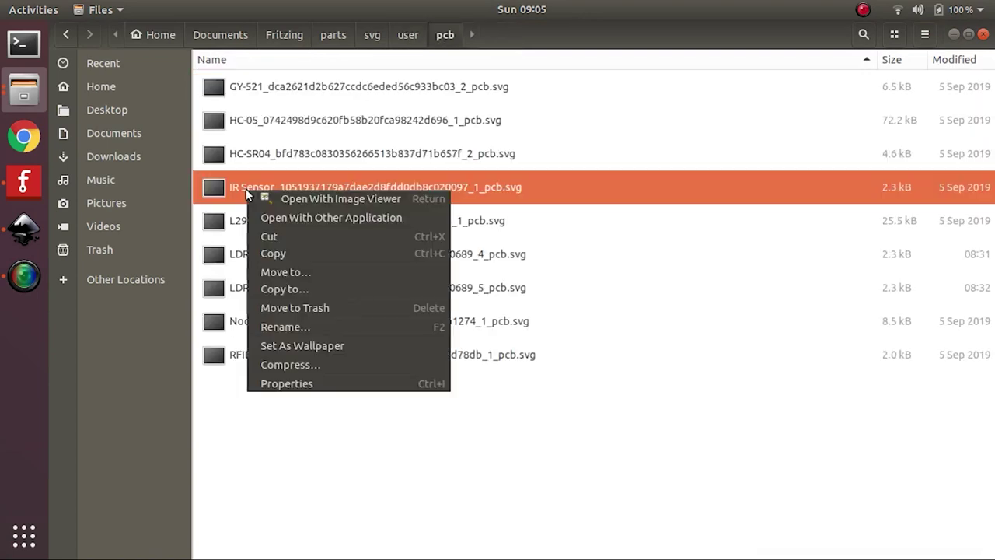
left_click(278, 251)
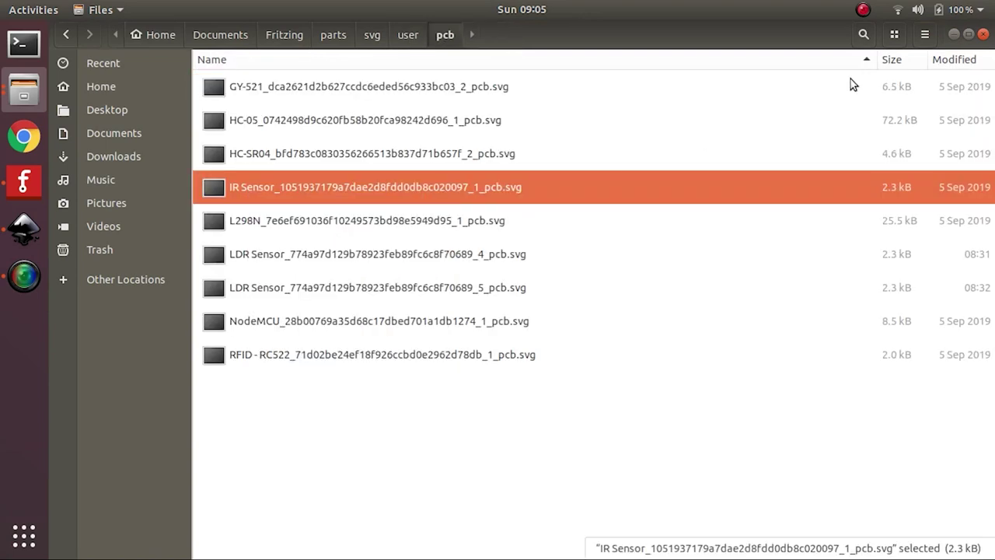
left_click(948, 32)
right_click(257, 187)
left_click(304, 208)
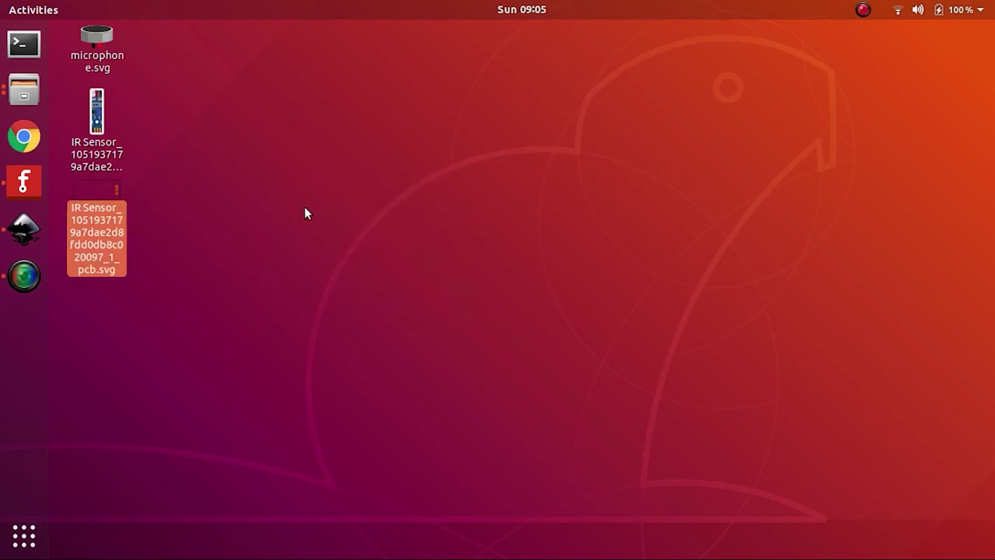
left_click(304, 214)
Copy the IR Sensor schematic SVG from the user schematic folder and paste it onto the desktop
left_click(39, 82)
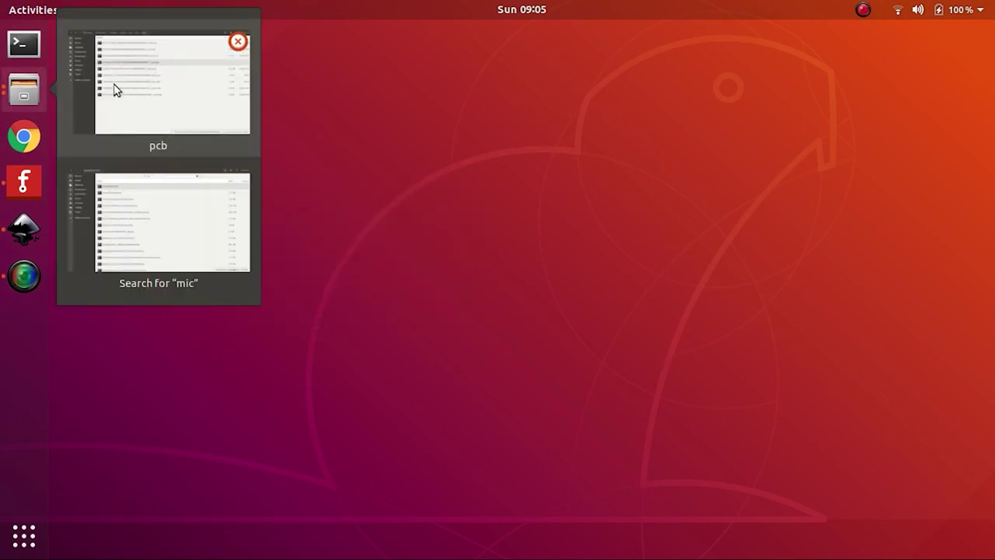
left_click(172, 109)
left_click(408, 34)
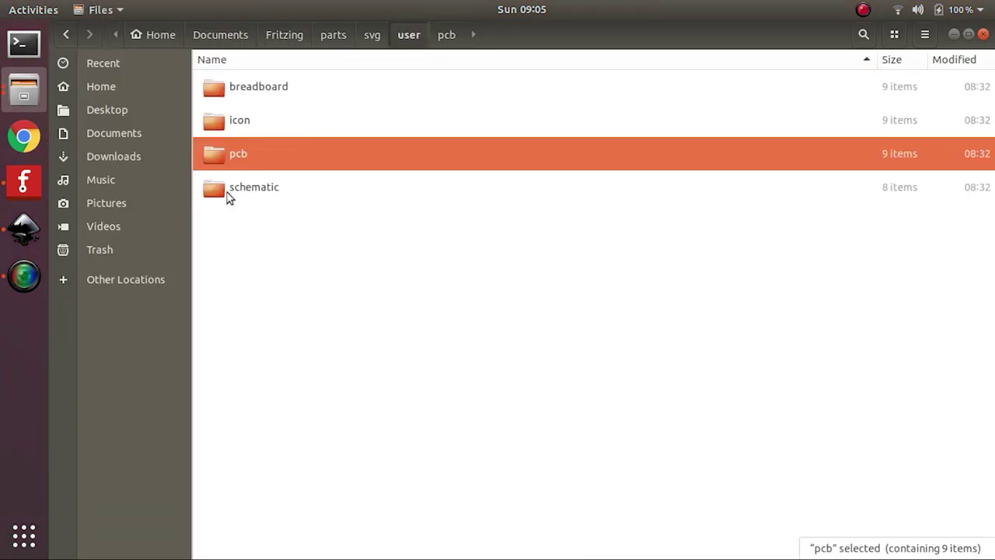
double_click(228, 197)
right_click(233, 191)
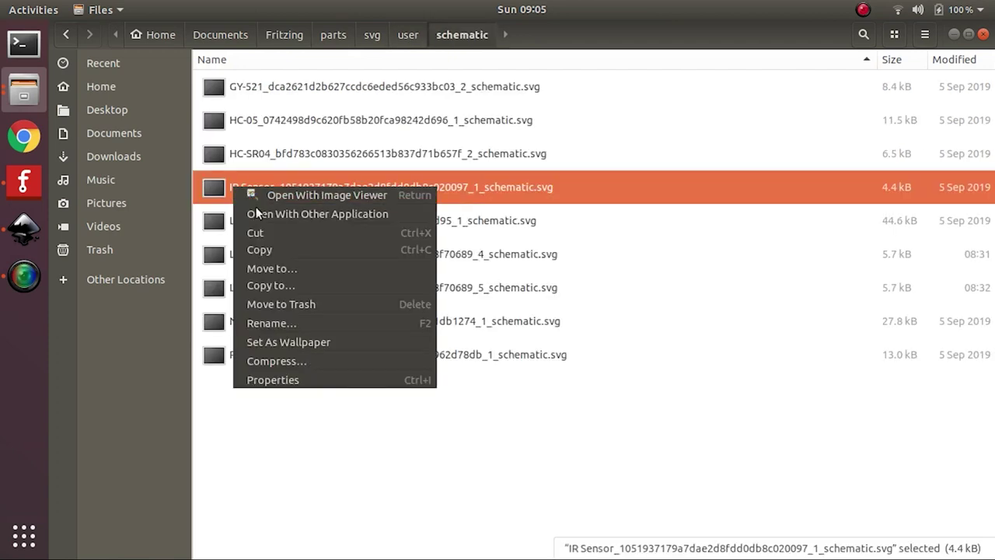
left_click(261, 246)
left_click(956, 35)
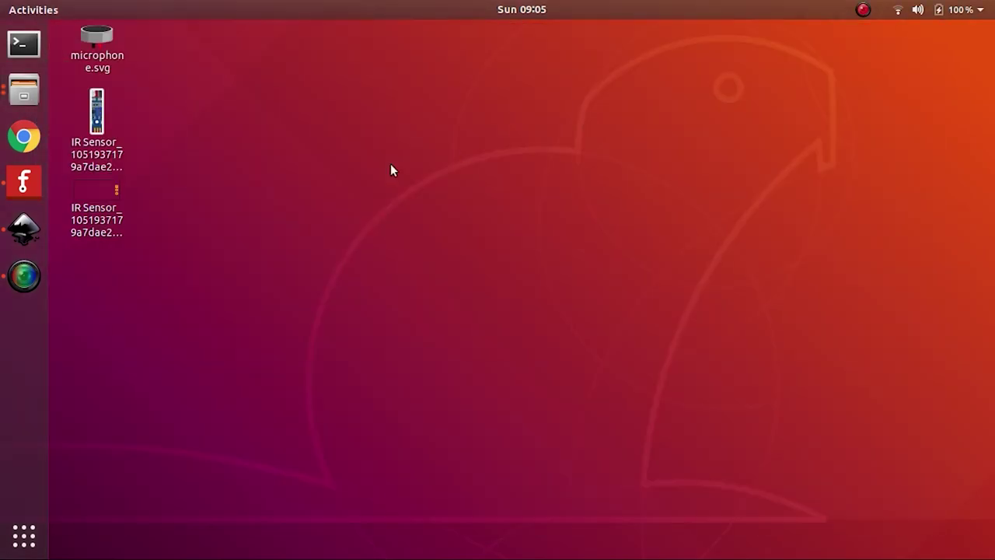
right_click(391, 165)
left_click(434, 197)
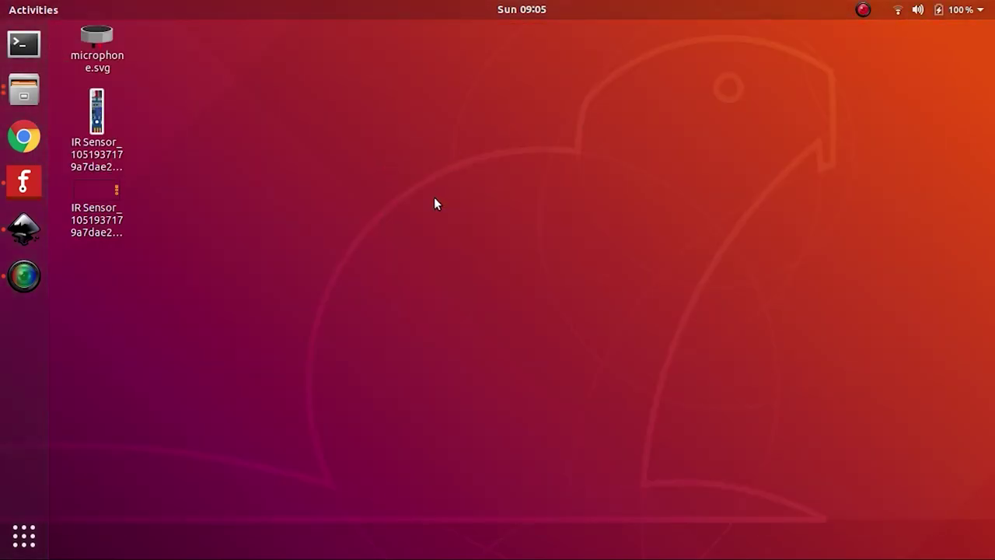
left_click(172, 213)
Switch to Inkscape, import the IR Sensor breadboard SVG as editable objects at 96 DPI, and place it on the page
left_click(35, 235)
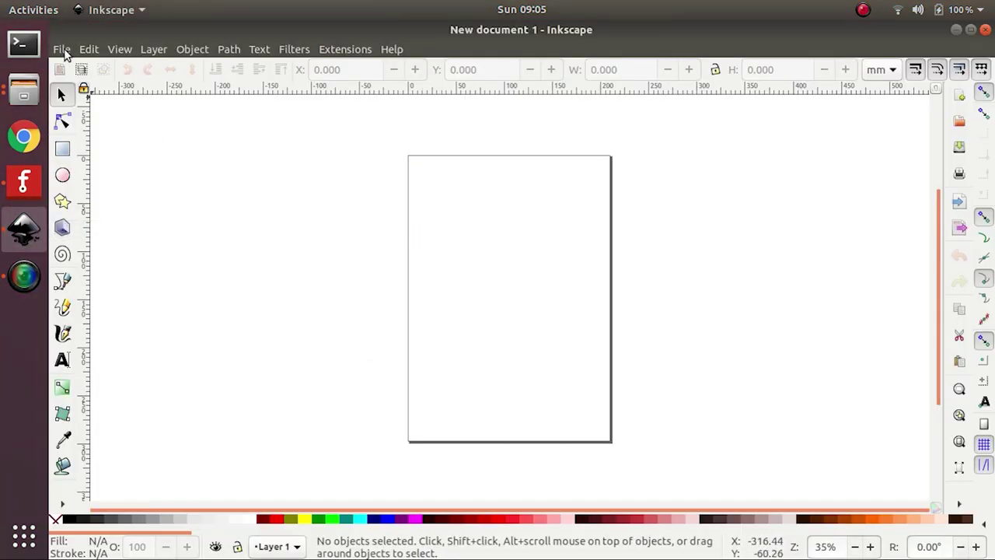
left_click(62, 50)
left_click(97, 219)
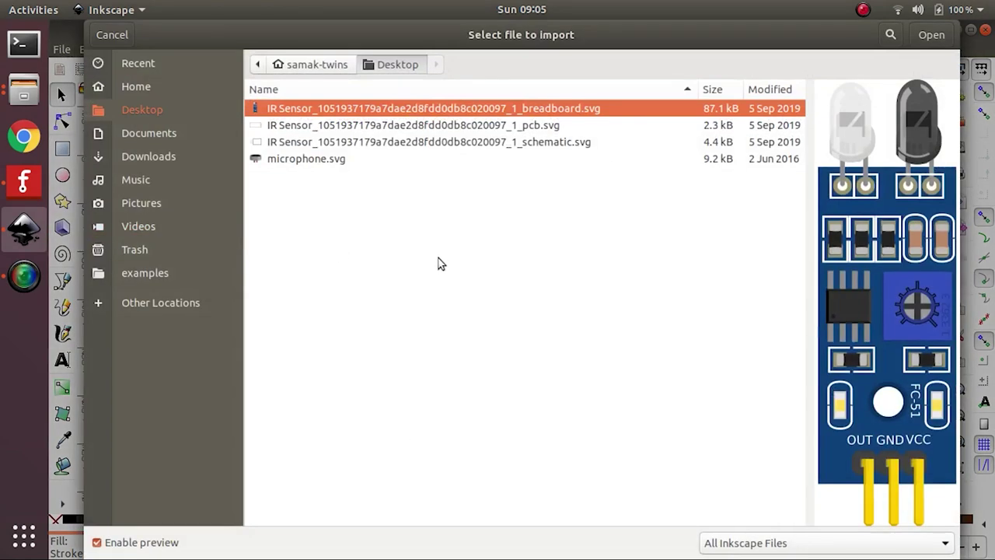
double_click(447, 115)
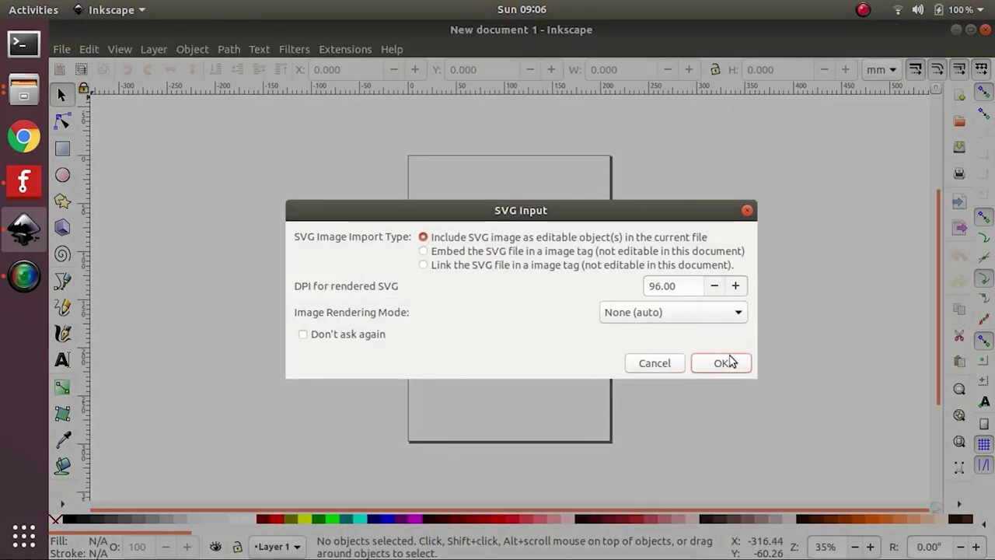
left_click(723, 363)
left_click_drag(451, 144, 484, 306)
left_click(580, 267)
Import microphone.svg as editable objects and place it at the upper end of the sensor board
left_click(61, 49)
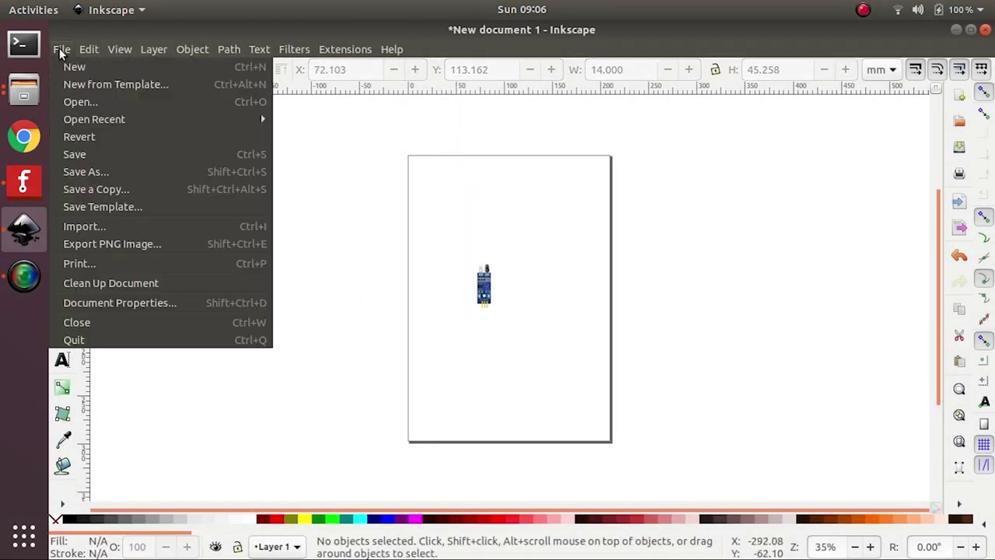
left_click(116, 226)
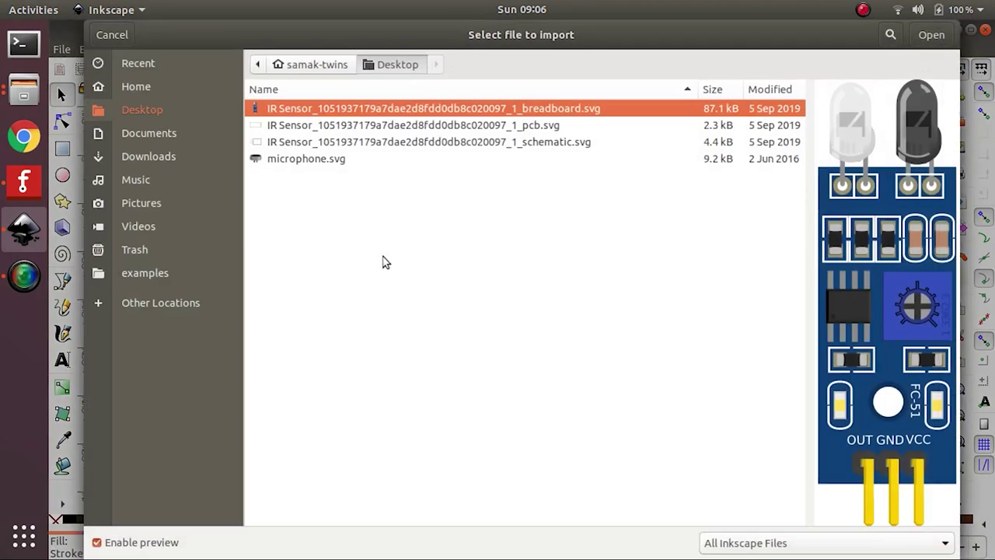
double_click(307, 160)
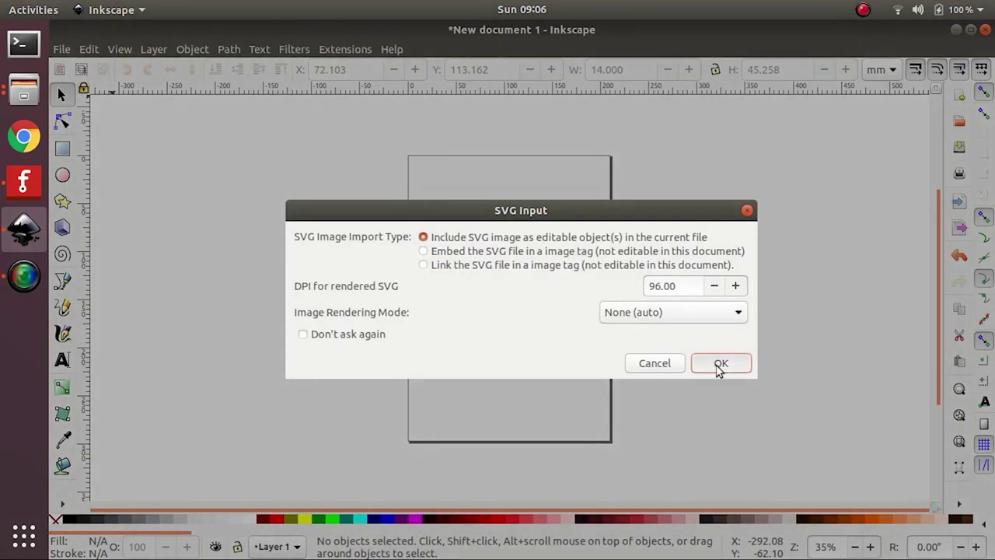
left_click(721, 363)
left_click_drag(368, 200, 489, 269)
key("Escape")
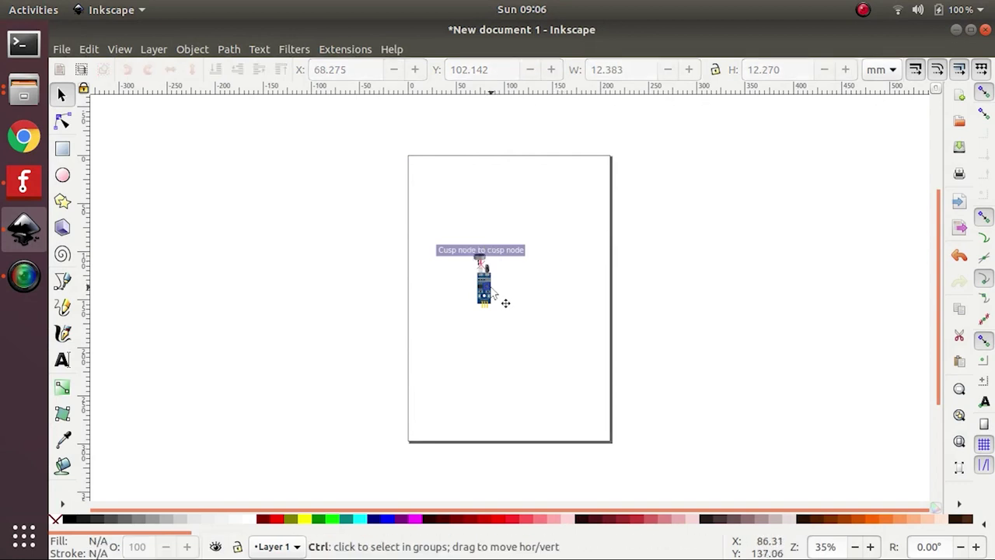
Move the sensor board down, clear of the microphone, and ungroup it
scroll(492, 291, "up", 5, "ctrl")
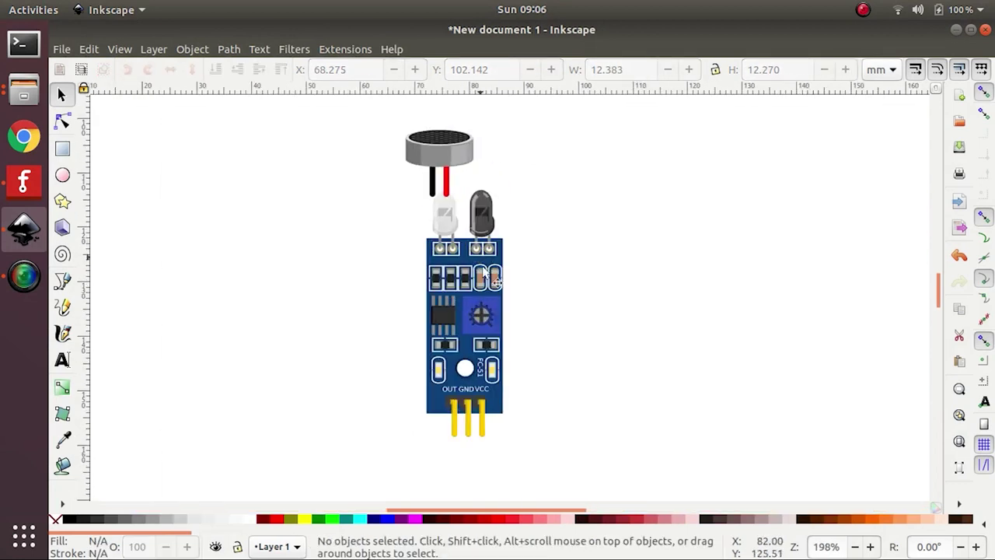
left_click_drag(490, 276, 478, 331)
key("Escape")
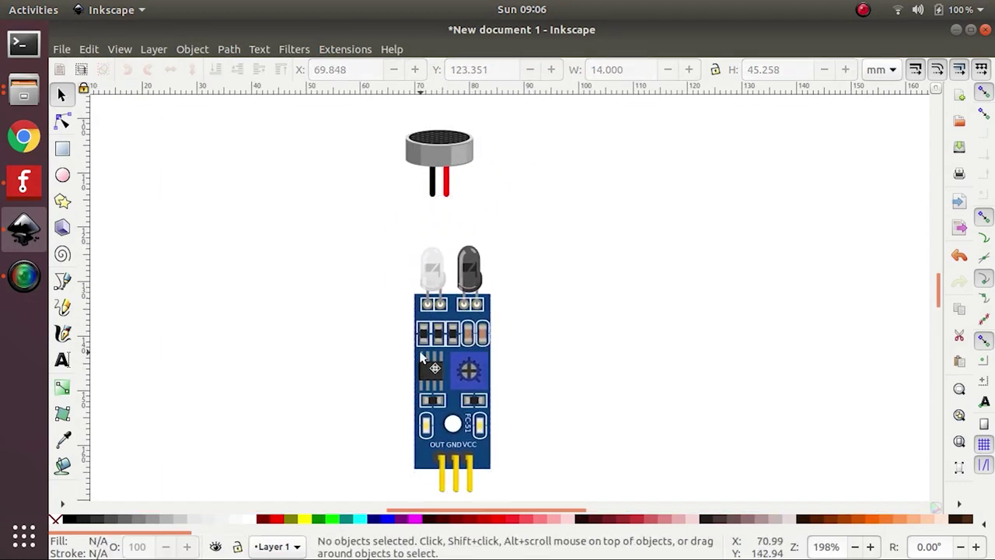
right_click(464, 354)
left_click(540, 461)
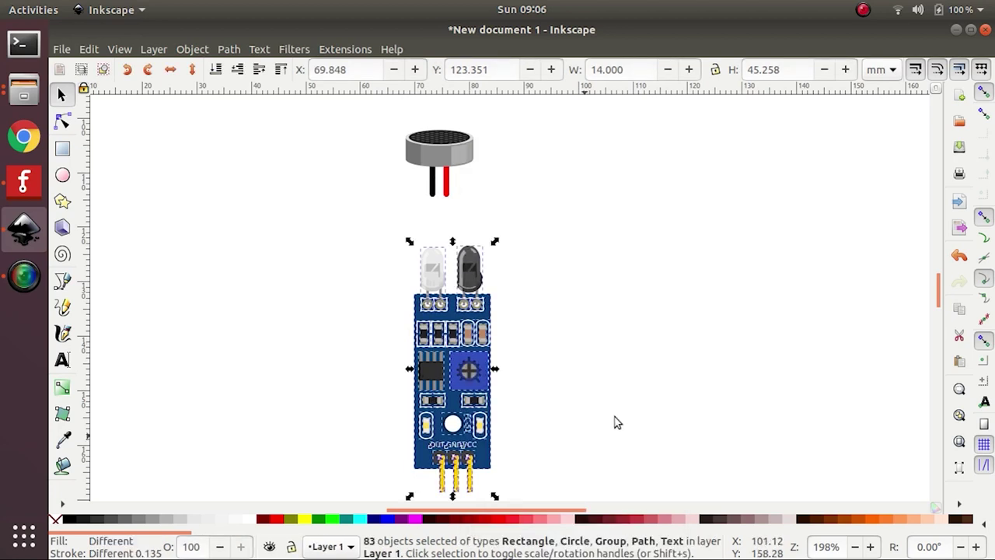
key("Escape")
Delete the dark and clear LEDs and the left pair of solder pads from the upper end of the board
left_click(469, 274)
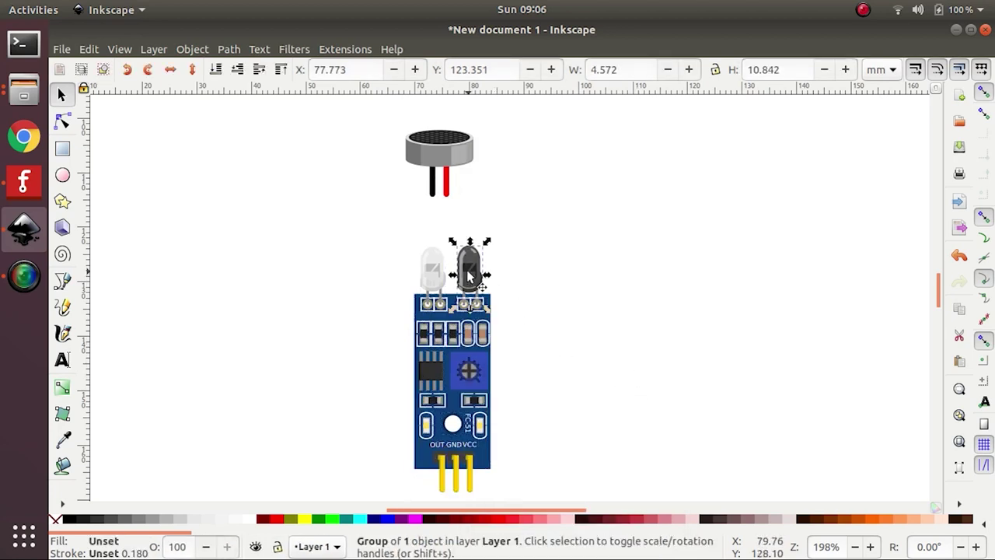
key("Delete")
left_click(432, 268)
key("Delete")
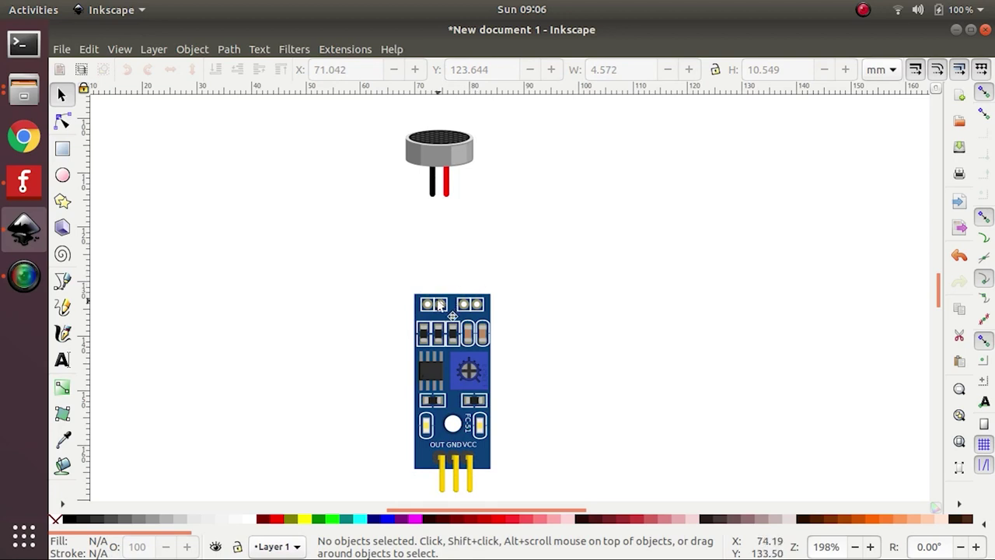
left_click_drag(400, 282, 456, 317)
key("Delete")
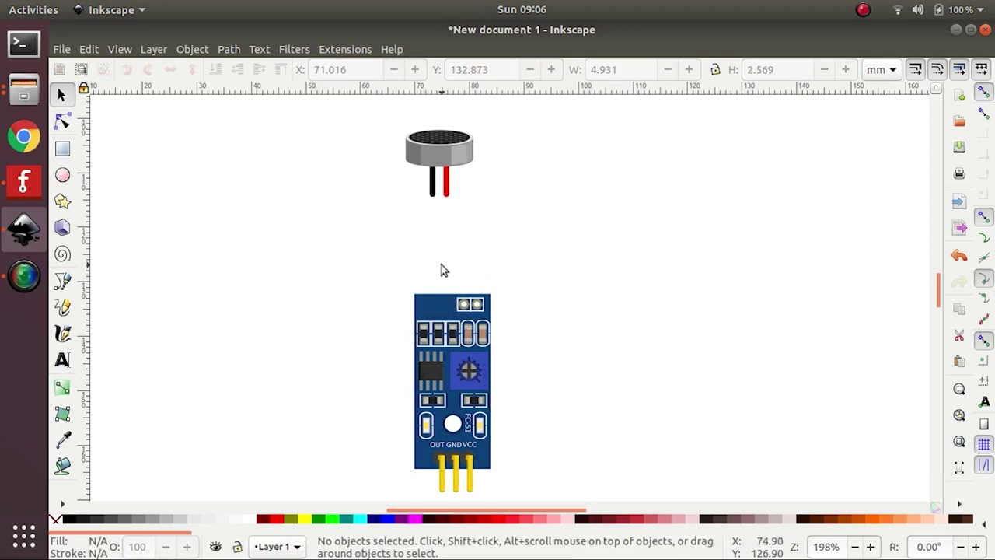
Move the remaining pair of solder pads left to X 74.522 mm, centring it on the board's width
left_click_drag(441, 270, 501, 323)
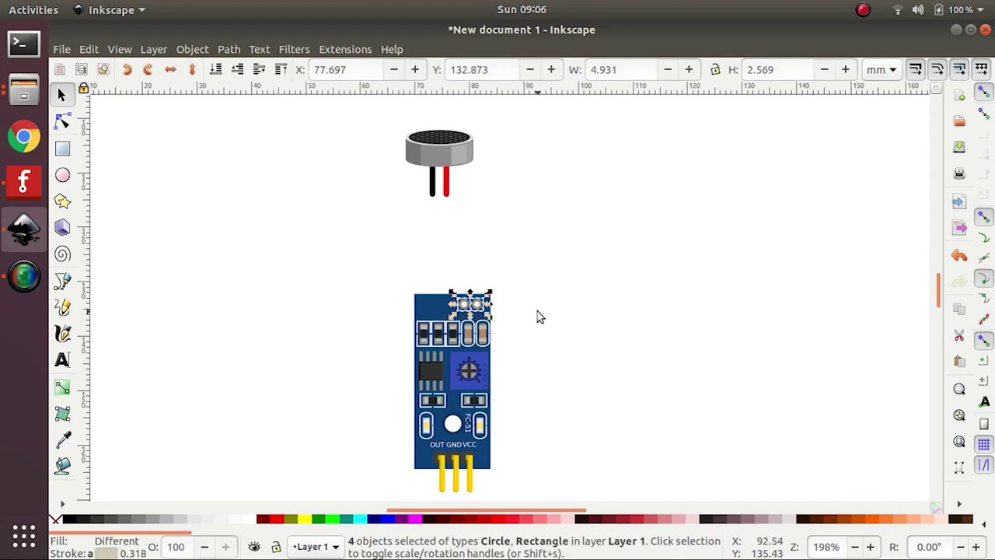
key("Left")
key("Left")
key("Left")
key("Left")
key("Left")
key("Left")
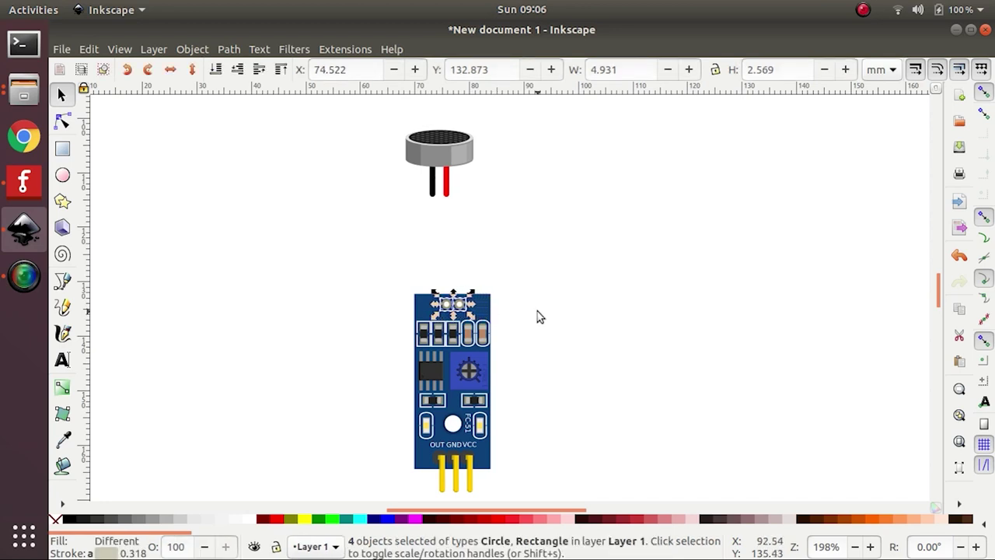
left_click(535, 186)
Move the microphone onto the board so its two leads end on the solder pads, at X 70.575, Y 122.025 mm
left_click_drag(464, 148, 461, 289)
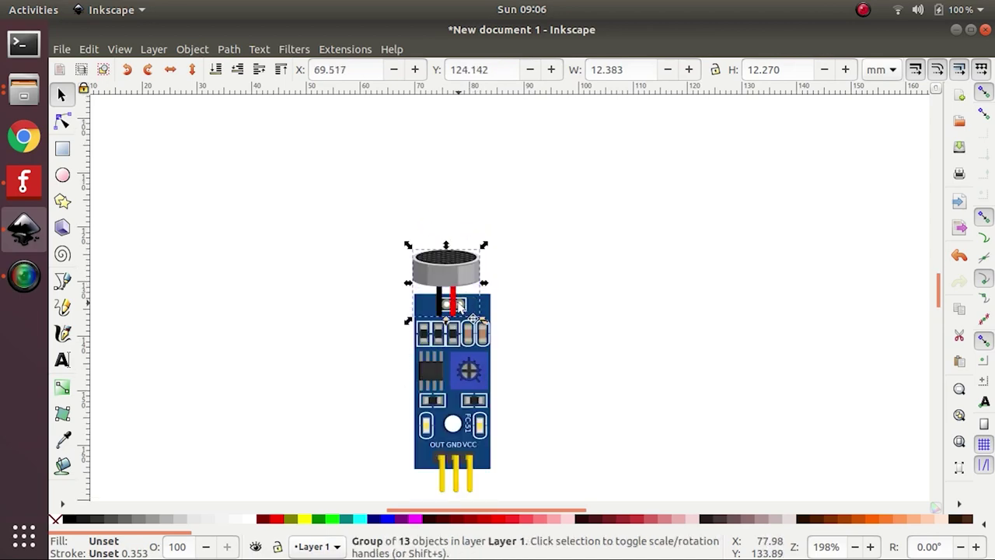
scroll(457, 299, "up", 2, "ctrl")
scroll(458, 309, "up", 4, "ctrl")
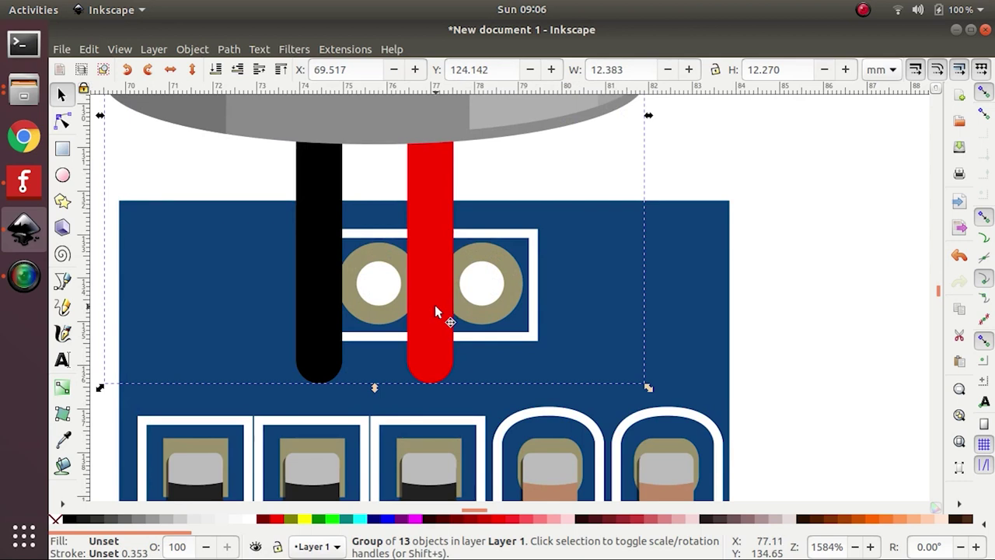
key("Right")
key("Right")
key("Right")
key("Left")
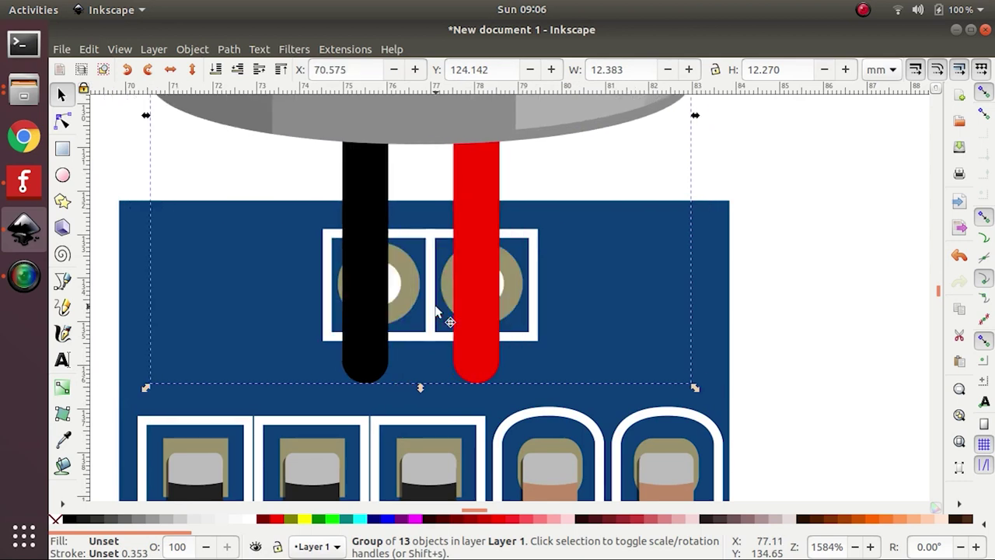
key("Down")
key("Down")
key("Down")
key("Down")
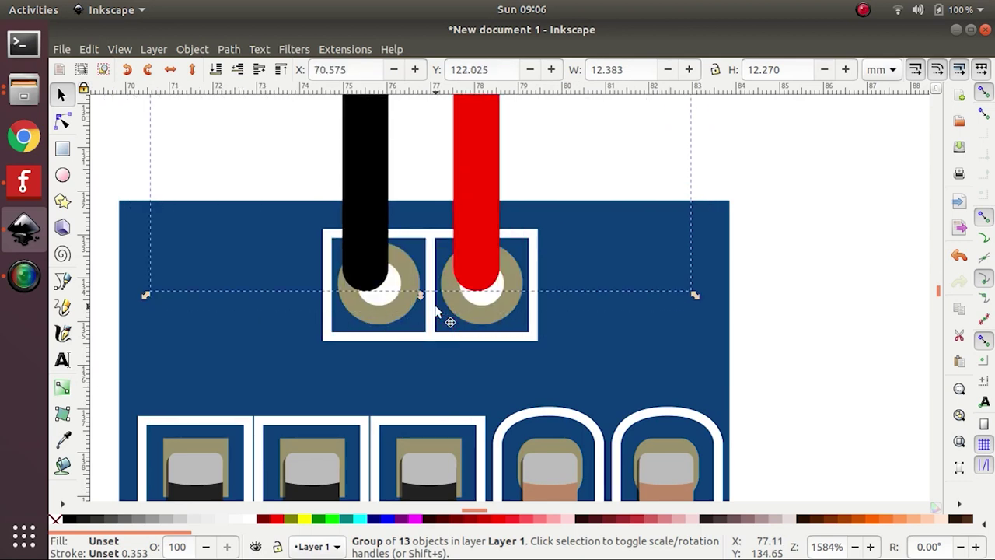
Move the microphone down over the board to Y 123.613 mm, keeping its horizontal position
key("Down")
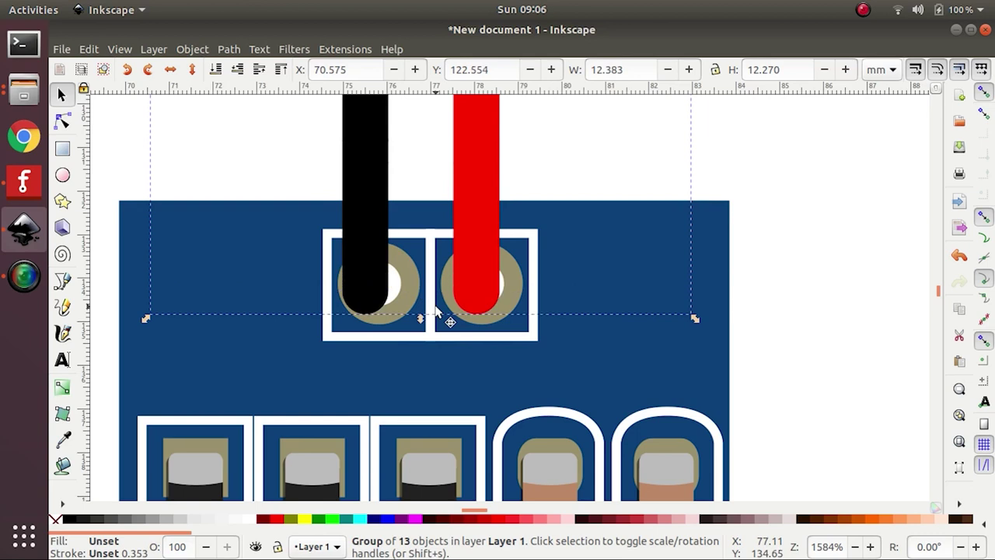
key("Down")
key("Down")
key("Down")
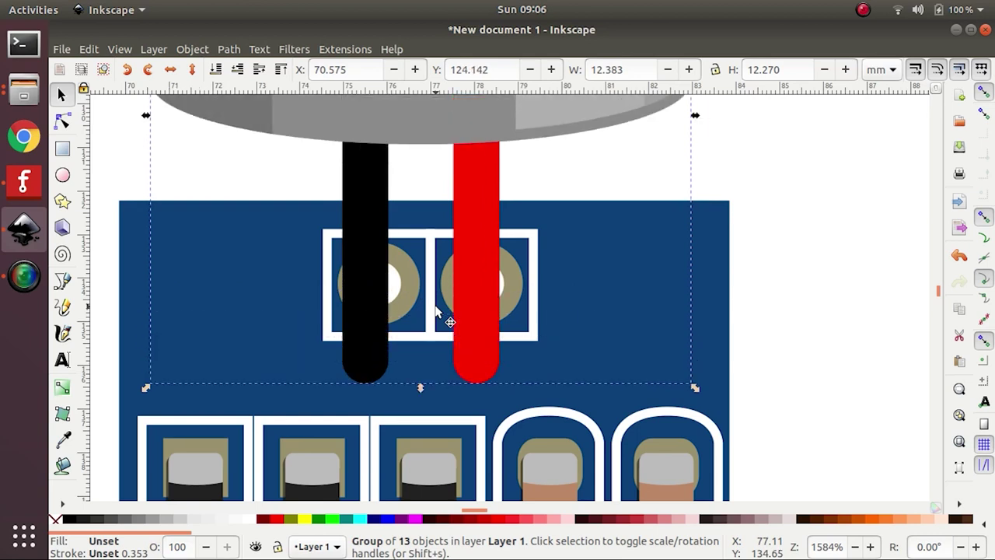
key("Up")
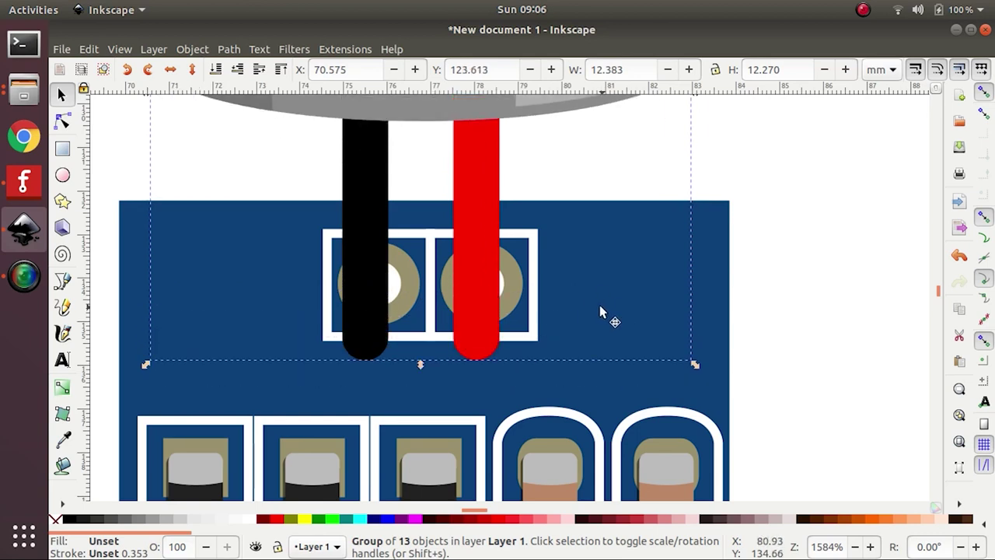
Ungroup the microphone and shorten the red lead's lower segment to a height of about 2.825 mm, ending it on its solder pad
scroll(598, 303, "down", 3, "ctrl")
scroll(614, 136, "up", 1, "ctrl")
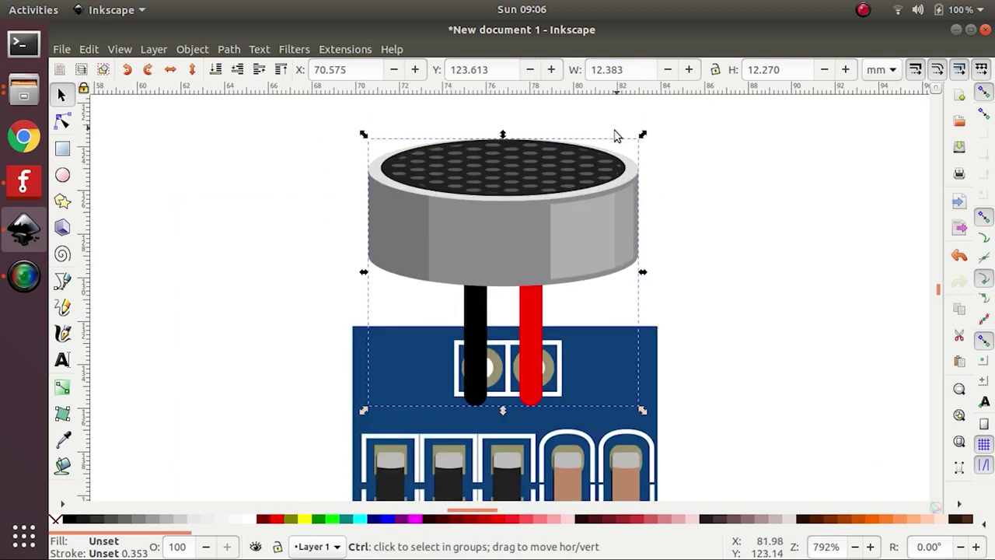
right_click(503, 253)
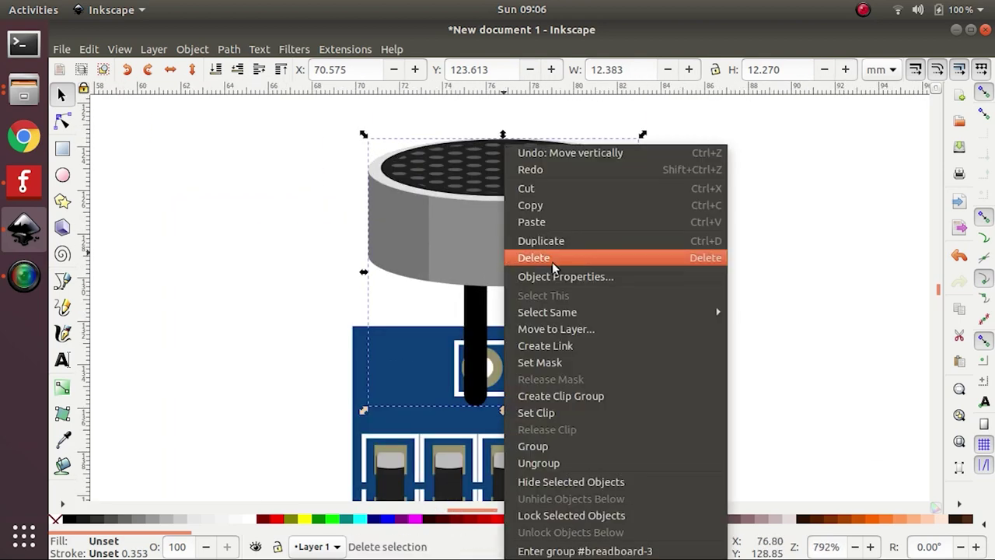
left_click(548, 463)
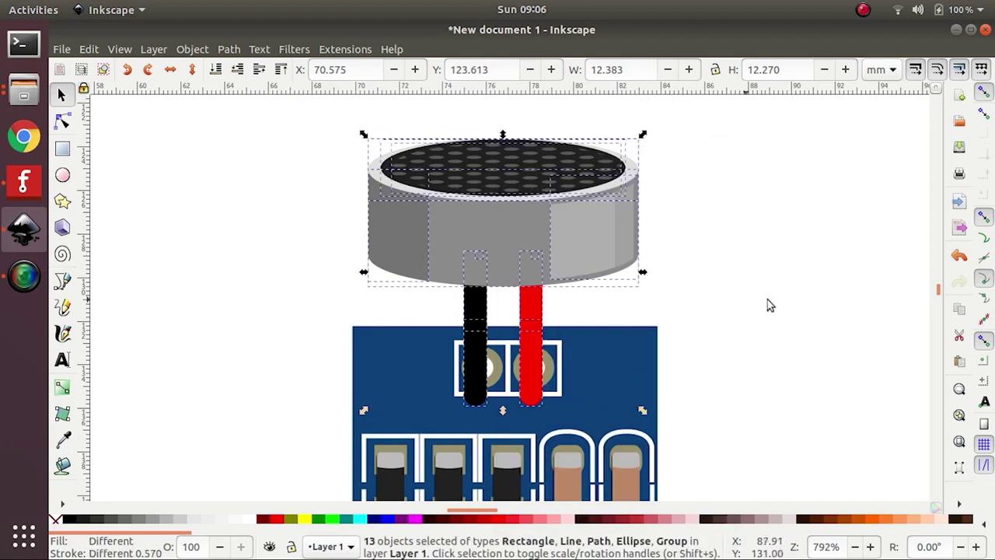
left_click(768, 304)
left_click(521, 346)
left_click(531, 311)
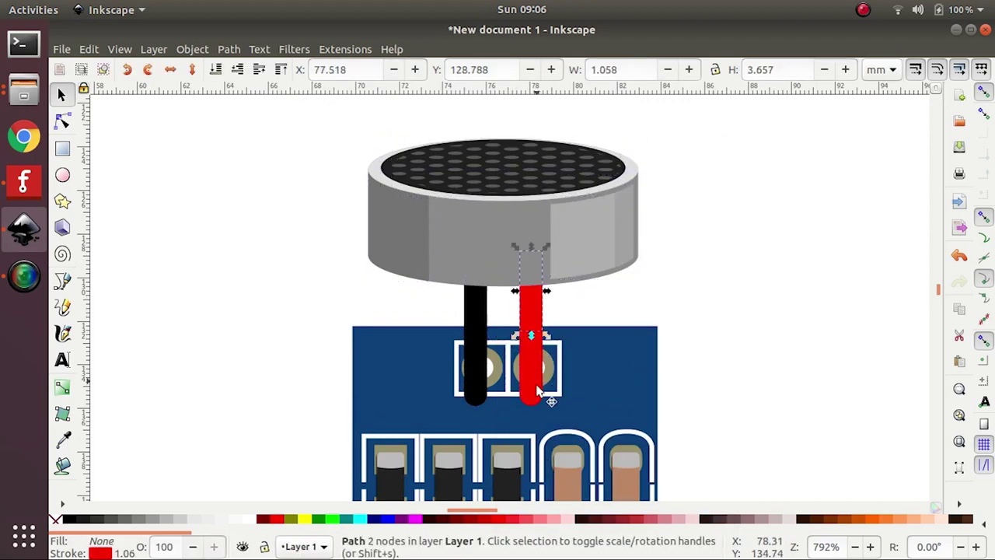
left_click(532, 395)
left_click_drag(531, 412, 536, 389)
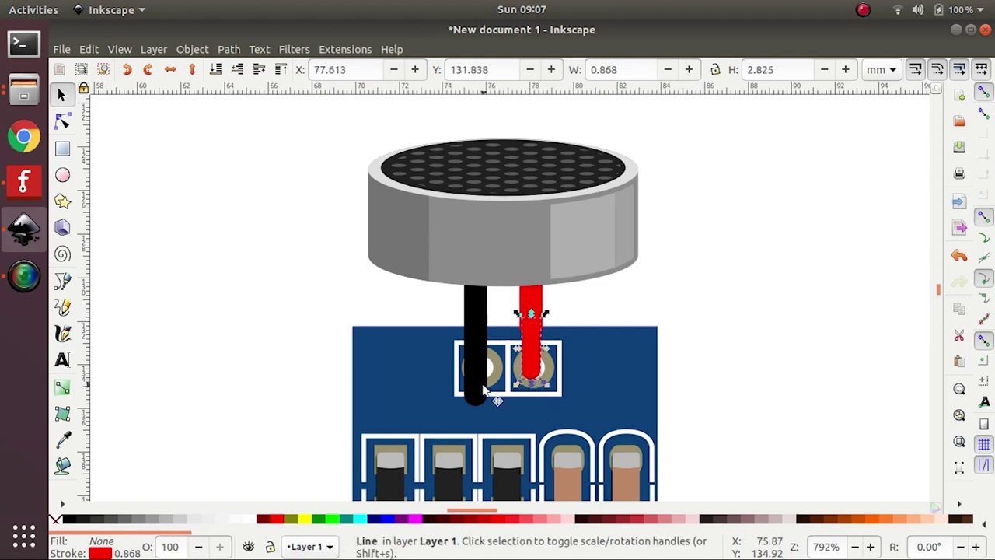
Shorten the black lead's lower segment to a height of about 2.879 mm so it ends on its solder pad
left_click(484, 392)
left_click_drag(475, 414, 479, 389)
left_click(758, 327)
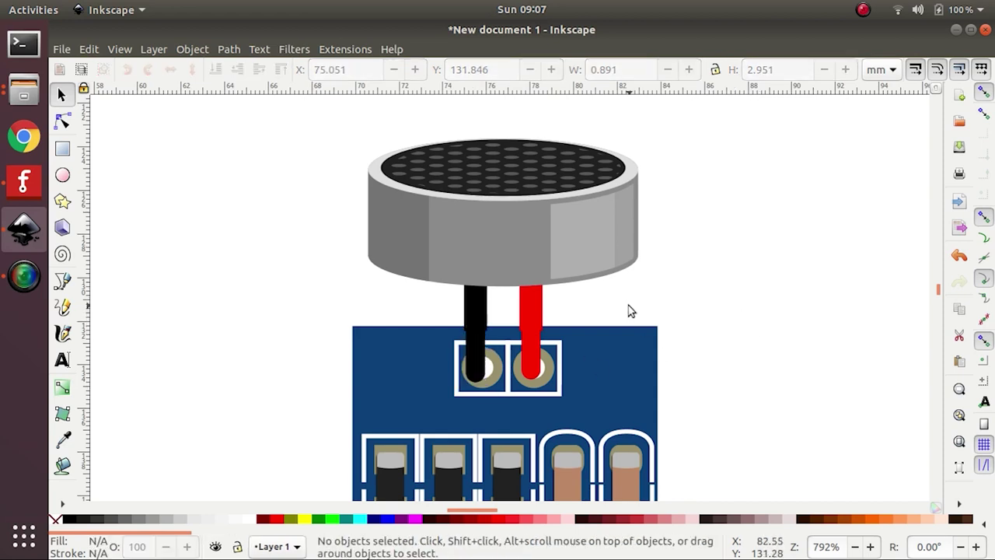
left_click(476, 361)
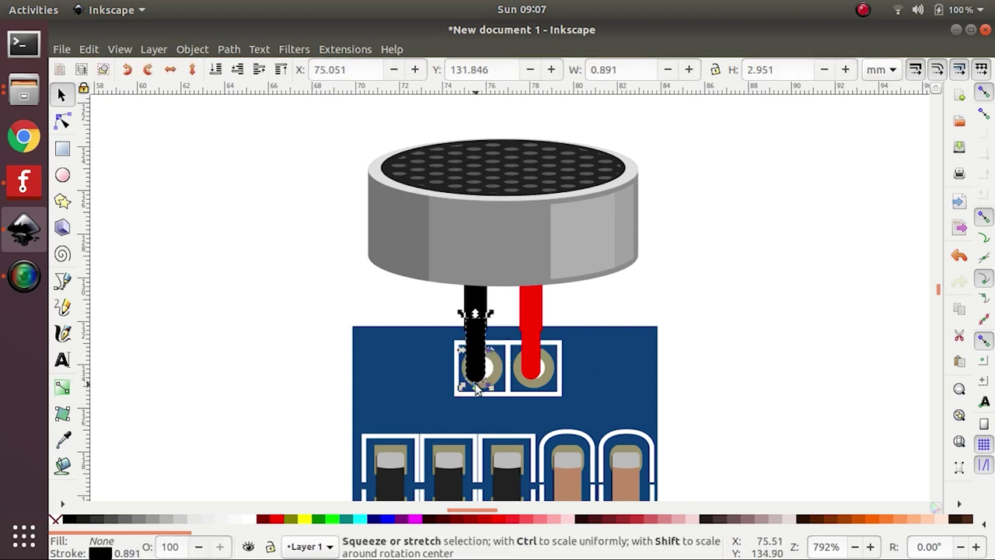
left_click_drag(479, 388, 479, 388)
left_click(729, 333)
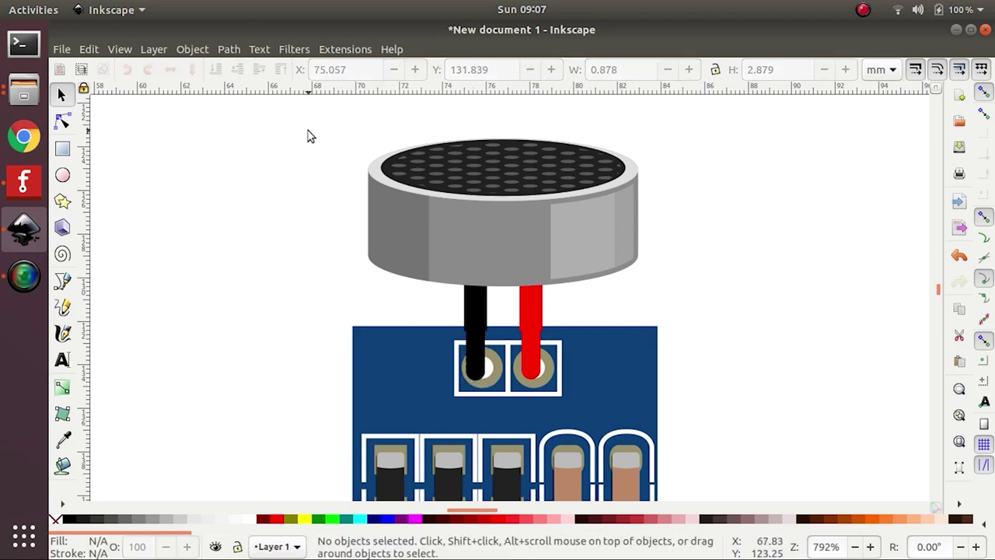
left_click_drag(308, 137, 694, 369)
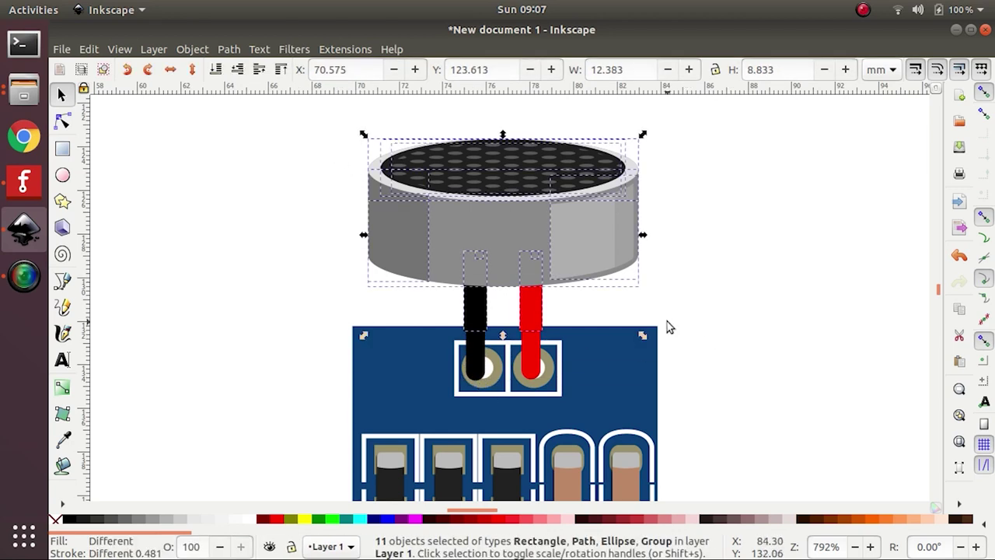
left_click(482, 356)
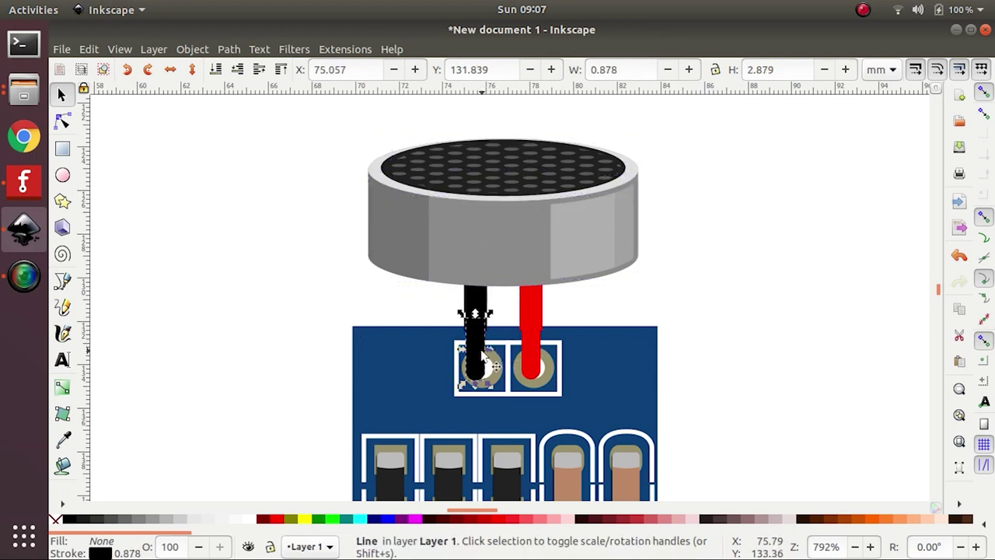
left_click(529, 340)
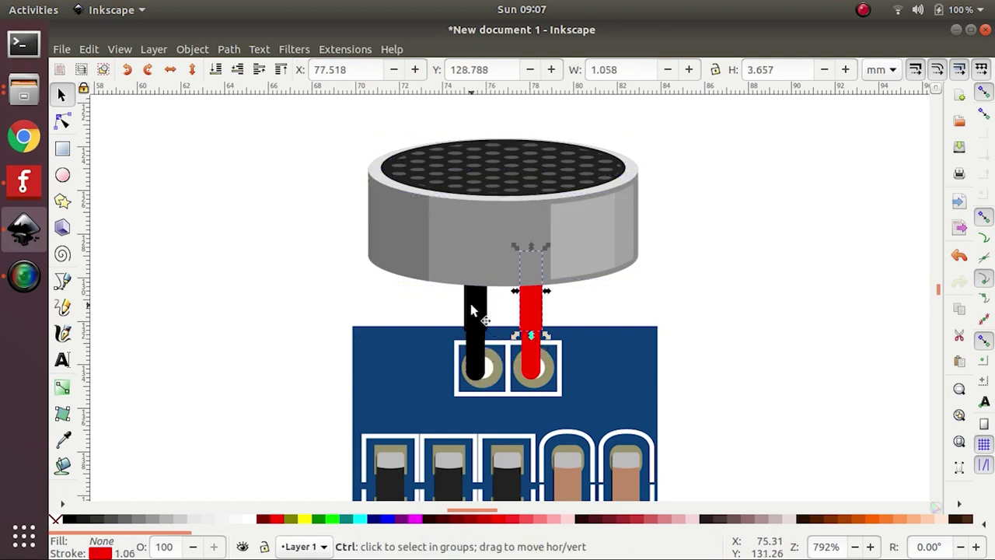
left_click(469, 299, "ctrl")
left_click_drag(311, 120, 676, 322)
left_click_drag(323, 116, 677, 372)
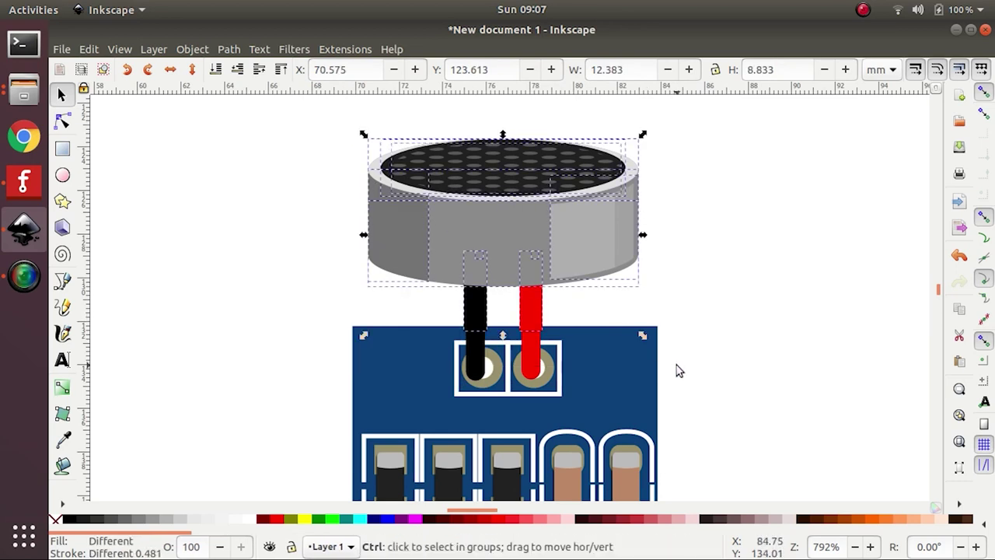
key("ctrl+g")
left_click_drag(528, 236, 532, 210)
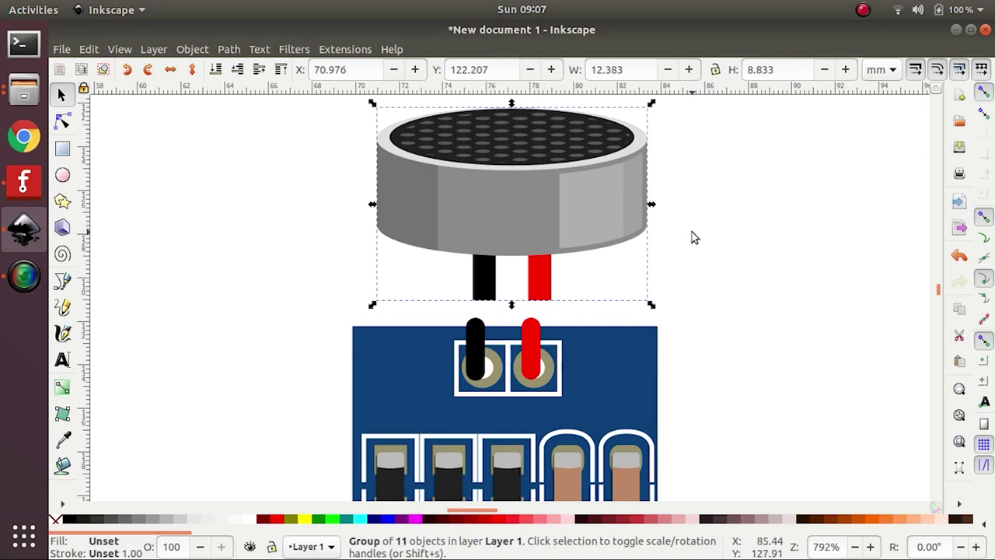
key("ctrl+z")
key("ctrl+z")
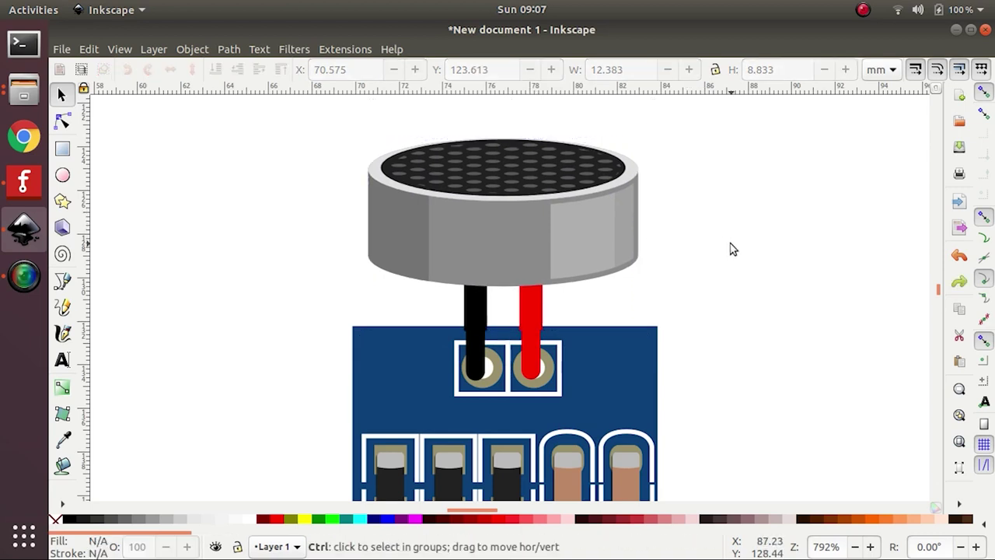
Group all the microphone parts, including both lower lead segments, and move the group to X 70.738, Y 123.609 mm
left_click_drag(317, 118, 698, 382)
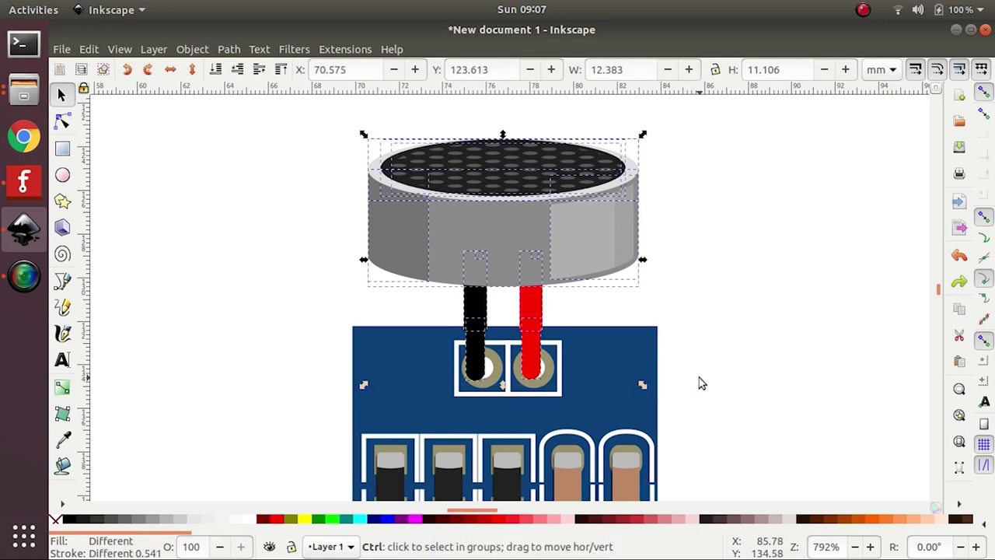
key("ctrl+g")
mouse_move(506, 220)
left_mouse_down()
mouse_move(494, 189)
mouse_move(495, 218)
left_mouse_up()
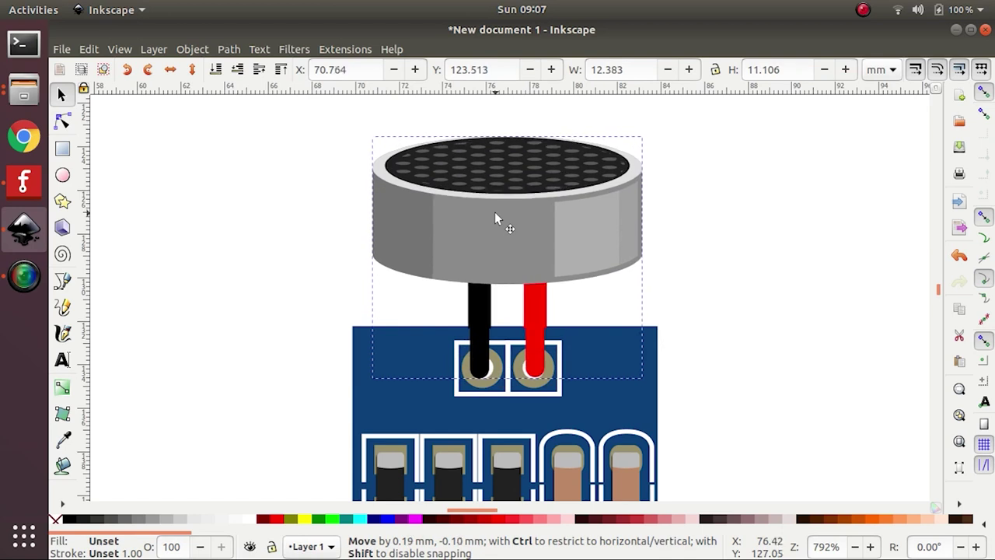
left_click_drag(496, 213, 495, 214)
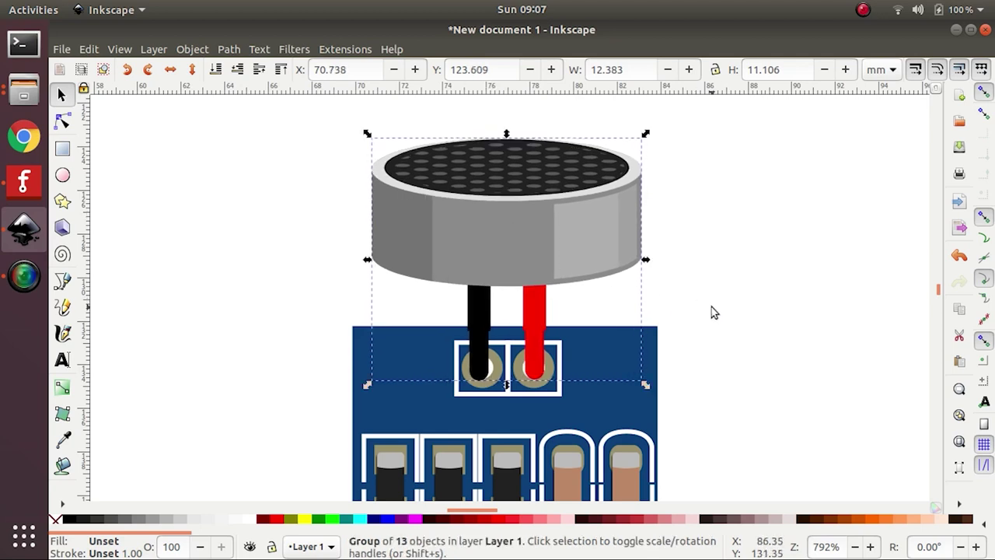
left_click(711, 307)
Move the right solder pad's ring and white frame to X 76.940, Y 133.038 mm, under the red lead's end
left_click(519, 393)
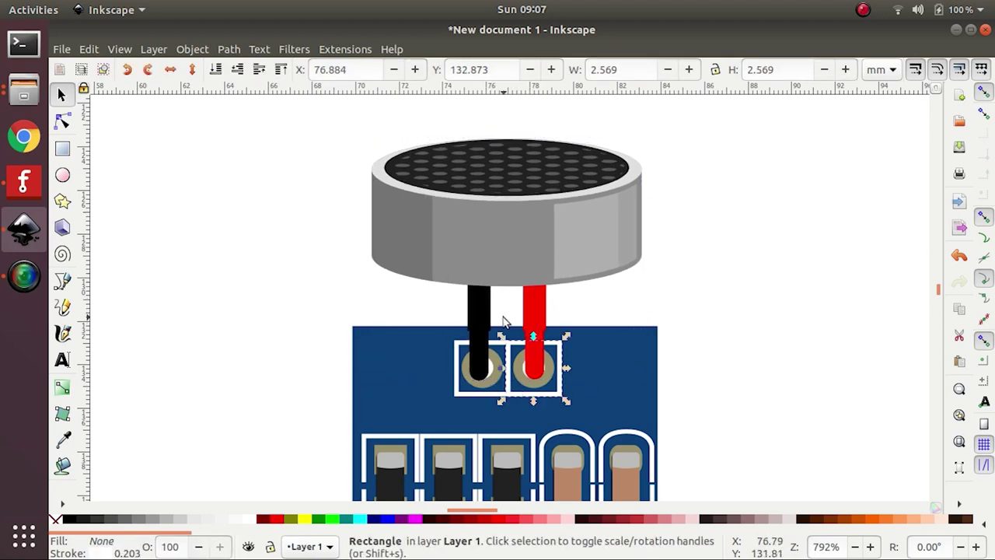
left_click(577, 404, "shift")
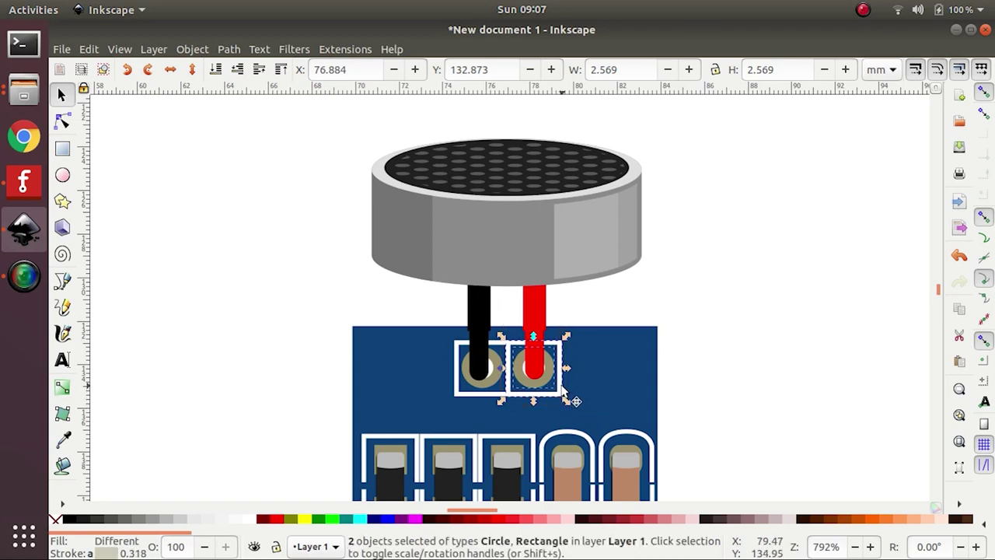
scroll(553, 383, "up", 2)
scroll(554, 389, "up", 2)
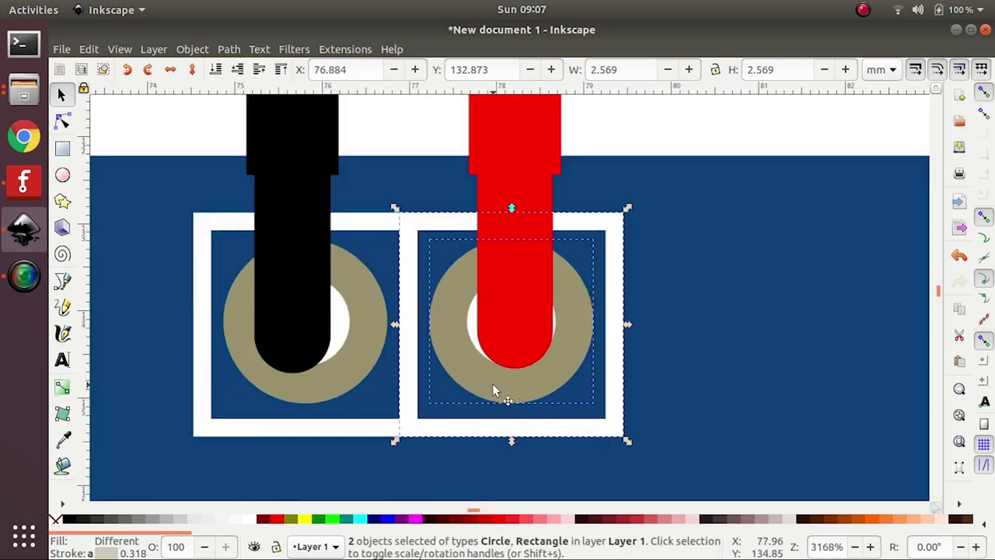
mouse_move(493, 391)
left_mouse_down()
mouse_move(511, 405)
mouse_move(498, 401)
left_mouse_up()
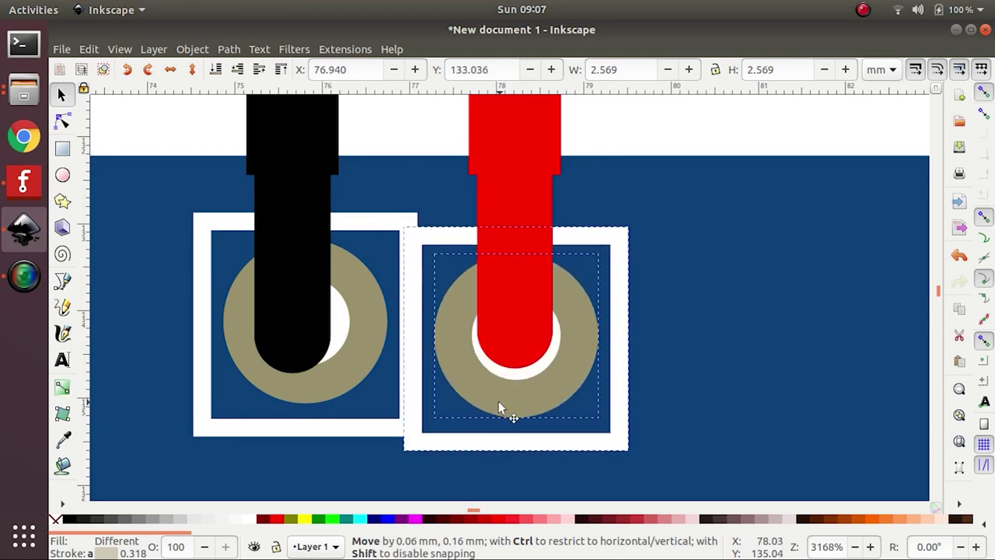
left_click_drag(498, 402, 499, 400)
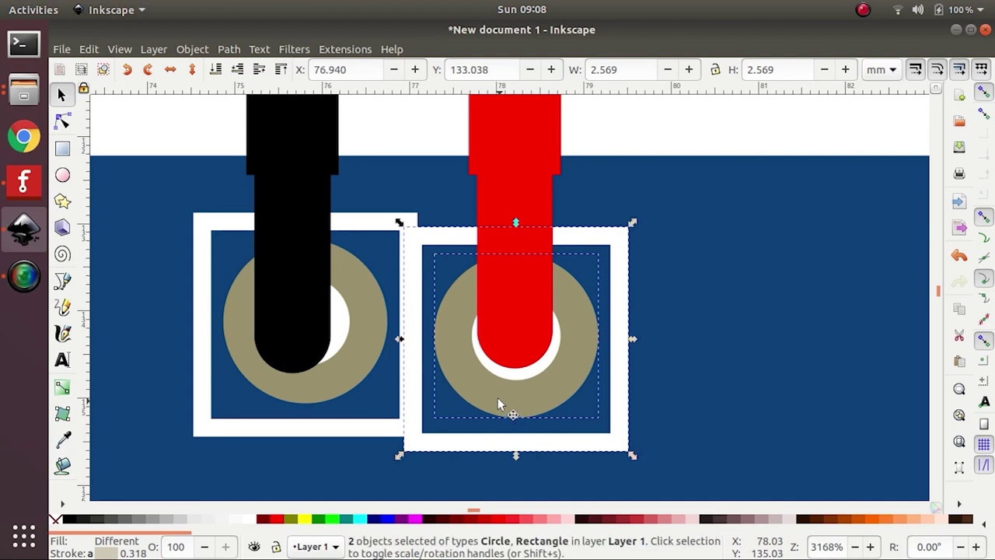
Move the left solder pad under the black lead's end and raise the right pad to Y 133.019 mm, aligning both frames
left_click_drag(162, 146, 423, 475)
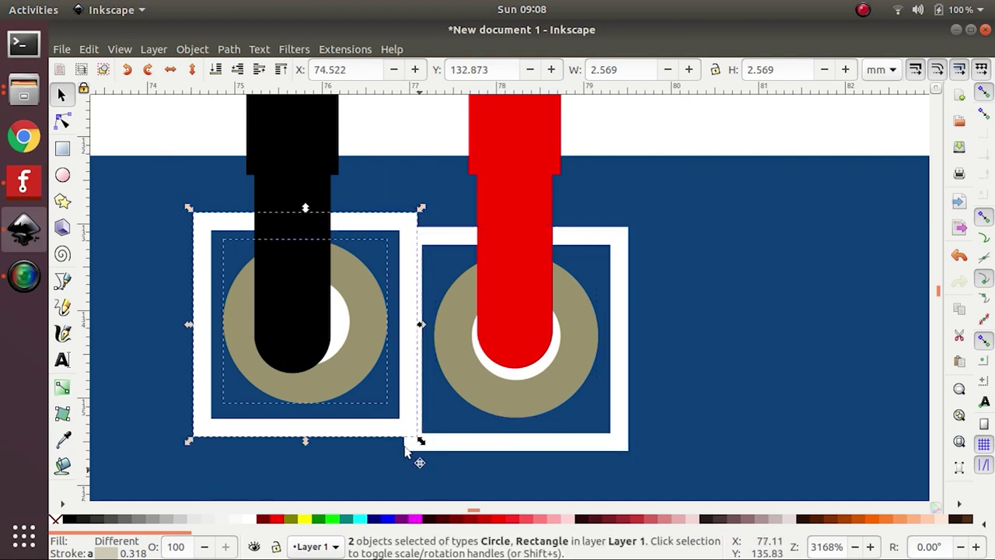
left_click_drag(342, 357, 329, 374)
left_click_drag(406, 123, 646, 470)
left_click_drag(381, 139, 665, 474)
mouse_move(474, 398)
left_mouse_down()
mouse_move(475, 388)
mouse_move(477, 396)
left_mouse_up()
left_click(656, 131)
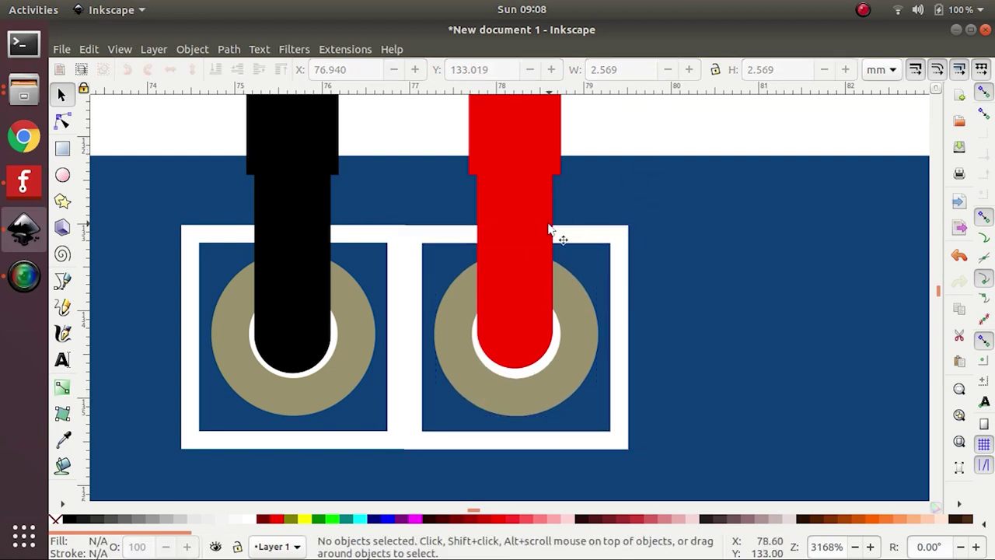
Ungroup the microphone and lengthen the red lead's lower segment to a height of about 2.884 mm, filling its pad hole
left_click(519, 278)
right_click(519, 274)
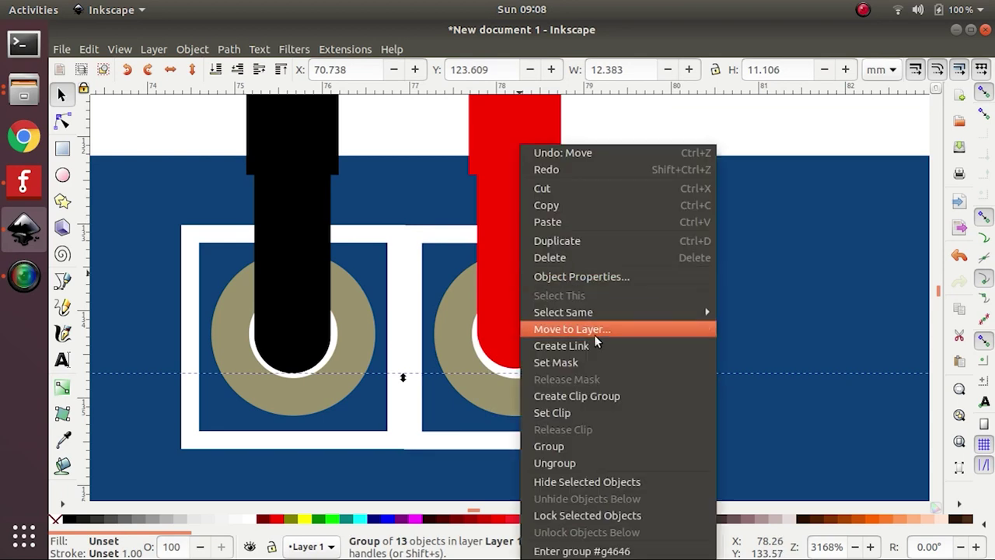
left_click(584, 464)
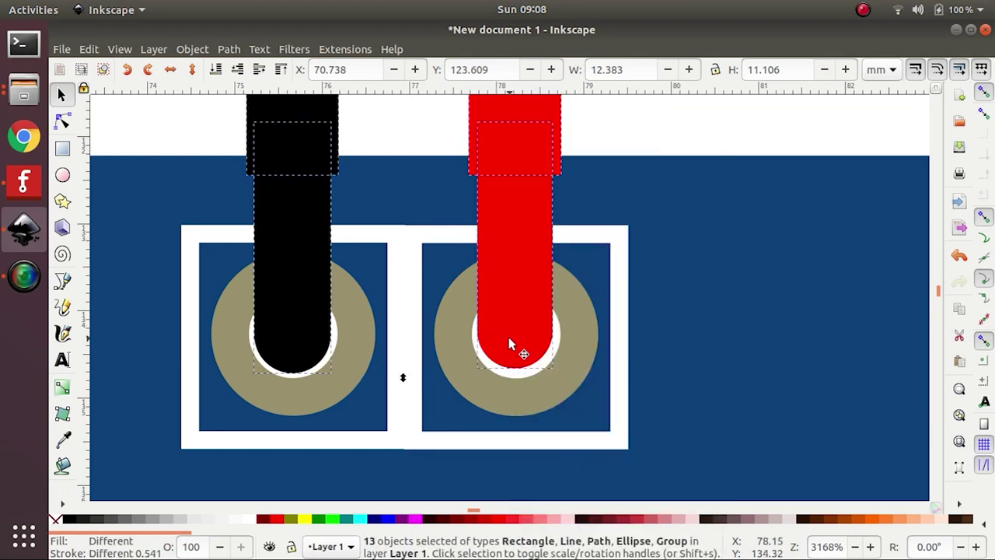
left_click(656, 138)
left_click(533, 304)
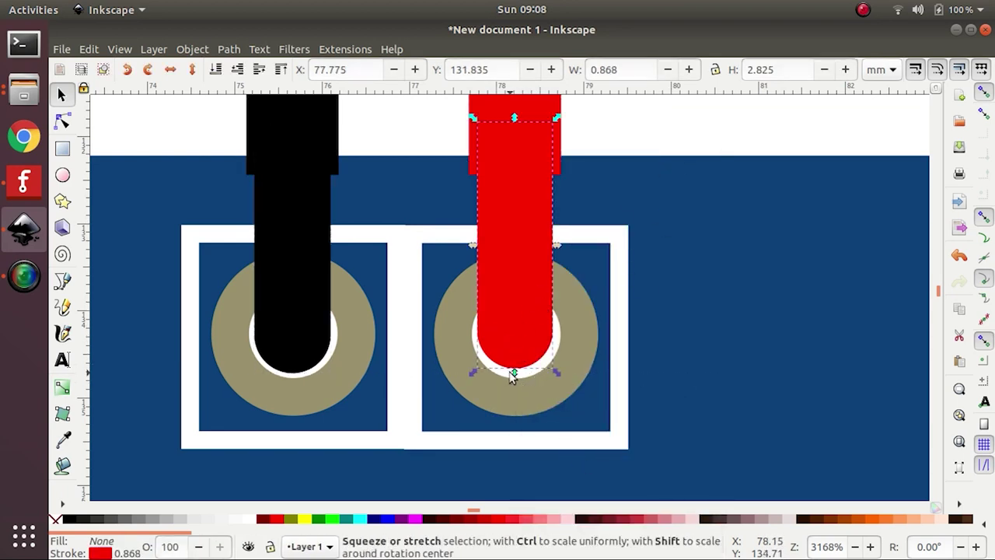
left_click_drag(511, 372, 516, 378)
left_click(684, 148)
Group the microphone body and both leads back into a single object
scroll(563, 222, "down", 5)
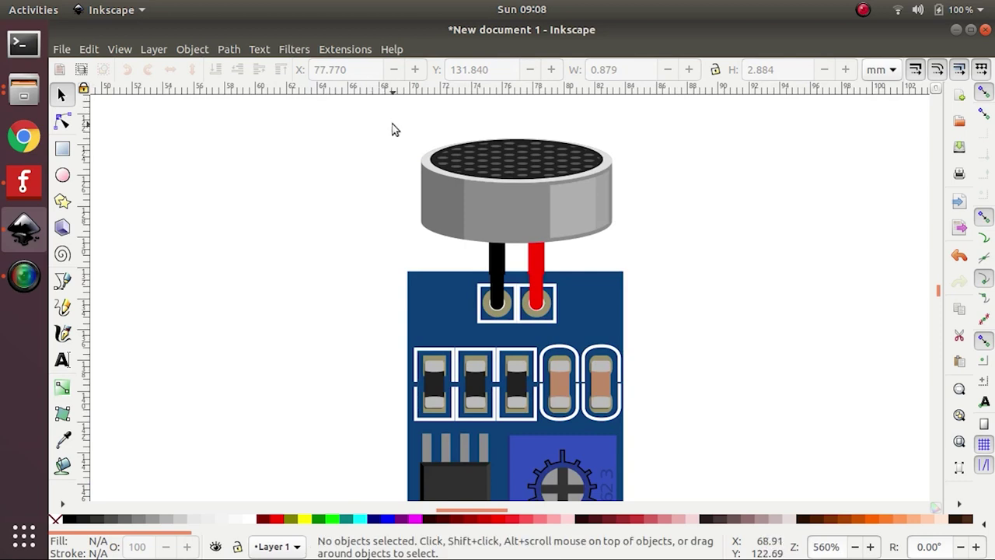
left_click_drag(393, 123, 653, 317)
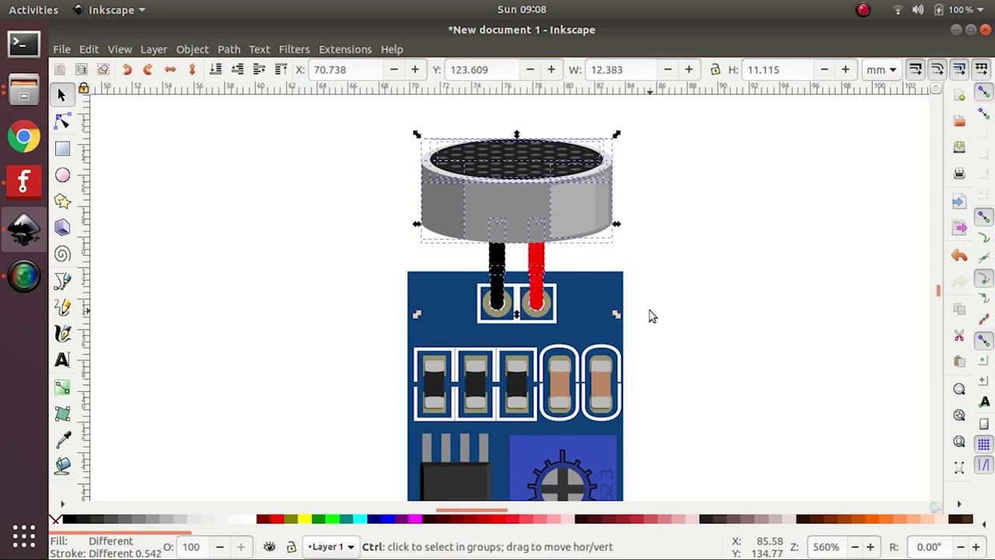
key("ctrl+g")
left_click(646, 291)
scroll(536, 274, "down", 3)
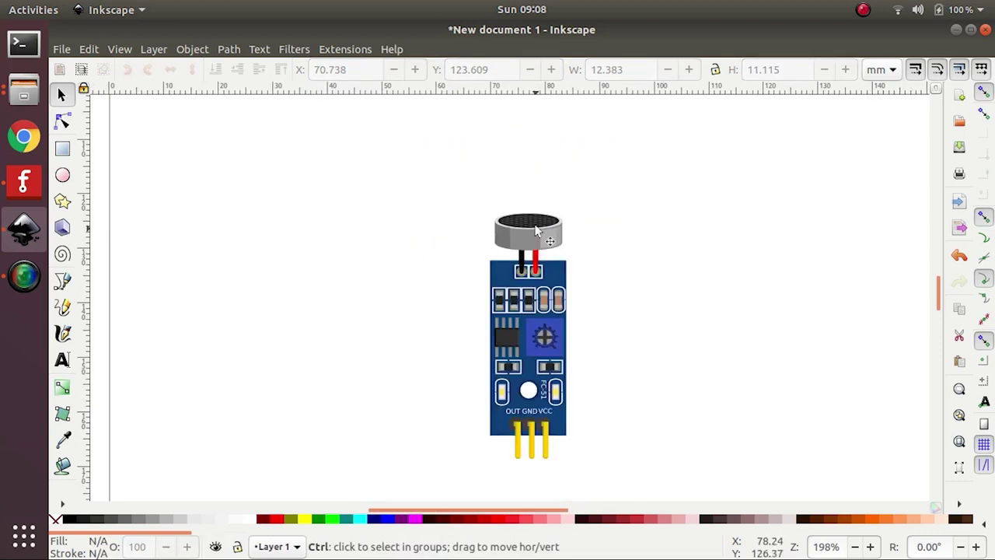
left_click_drag(453, 184, 645, 473)
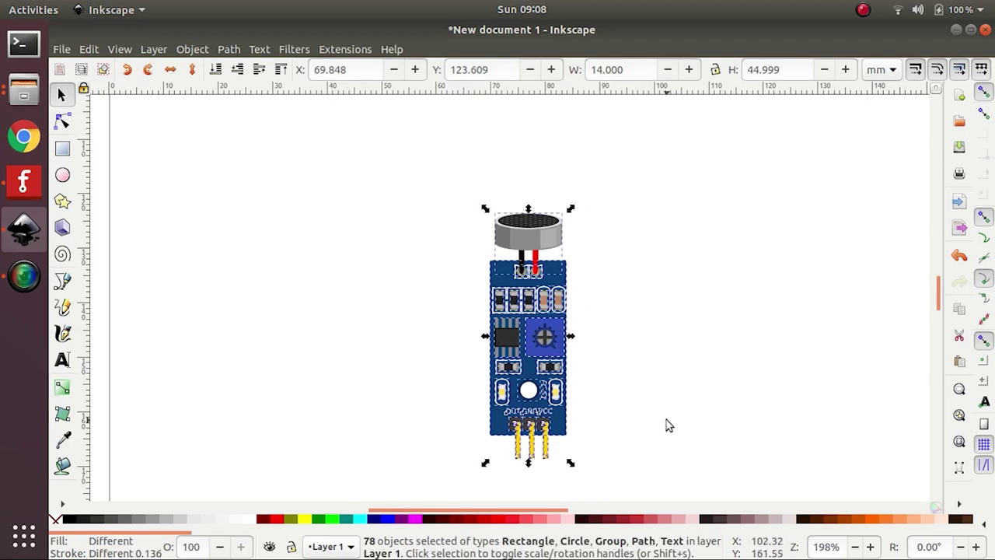
left_click(665, 422)
scroll(564, 412, "up", 5)
scroll(547, 373, "down", 5)
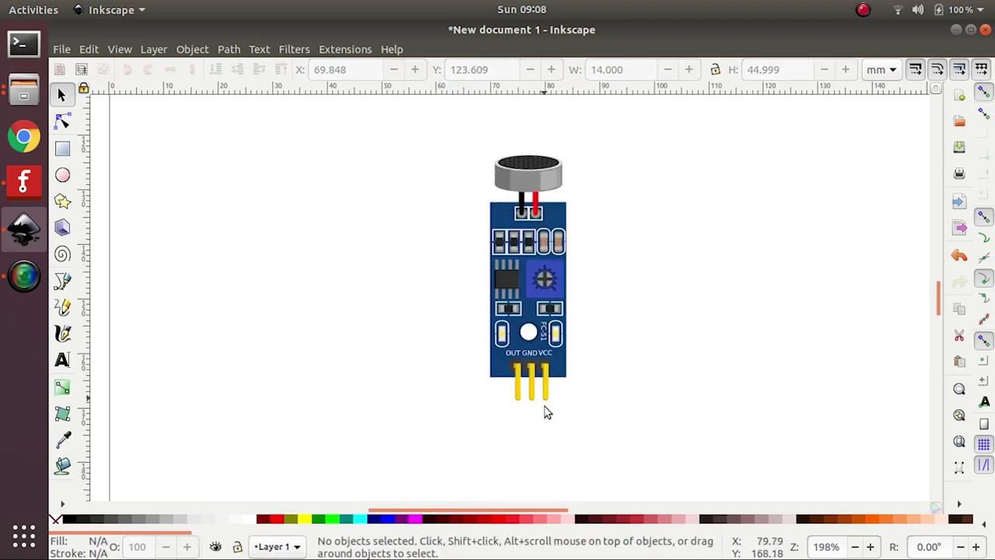
Delete the FC-51 label beside the board's round mounting hole
scroll(545, 411, "up", 2)
left_click(539, 296)
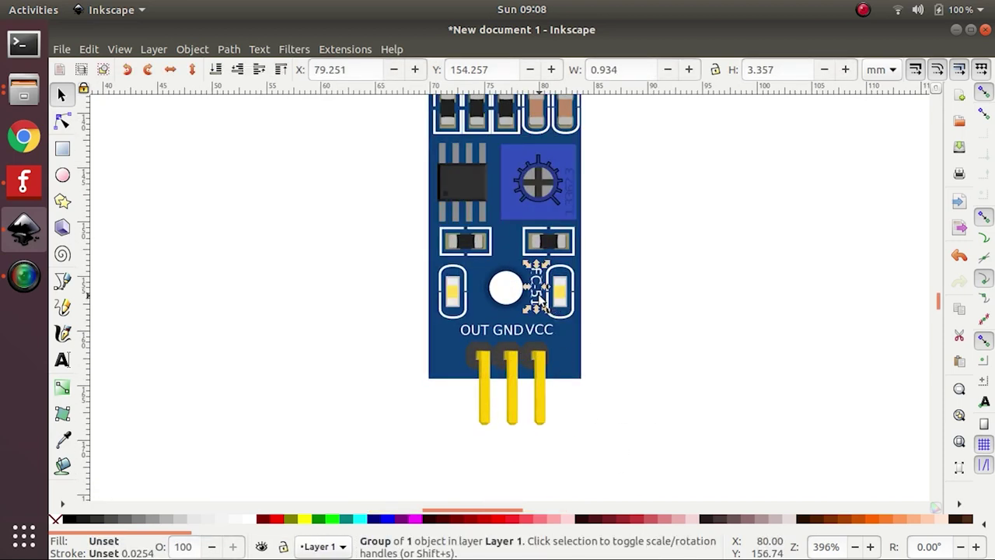
key("Escape")
scroll(540, 299, "down", 2)
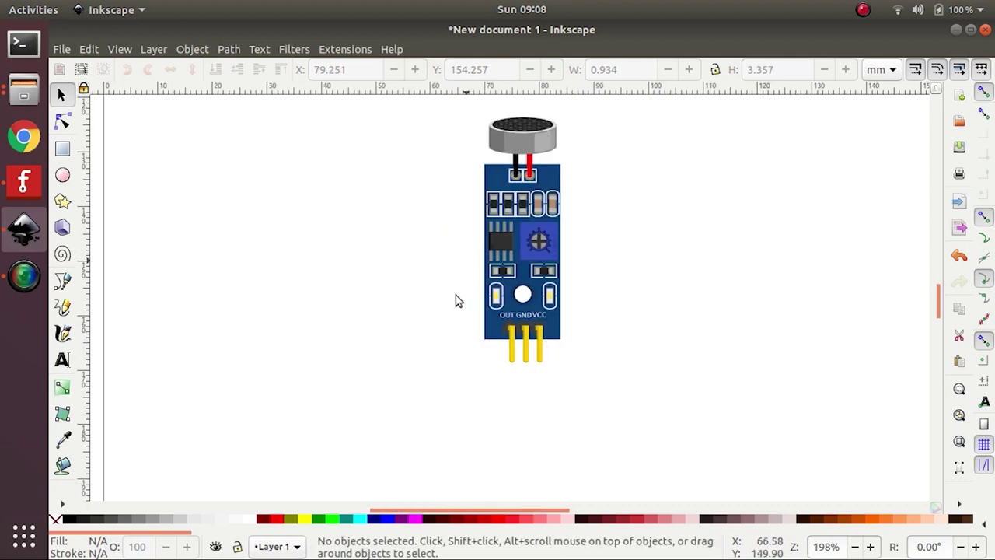
Group the microphone, board and all its components into a single object
scroll(474, 319, "down", 1)
scroll(544, 311, "up", 2)
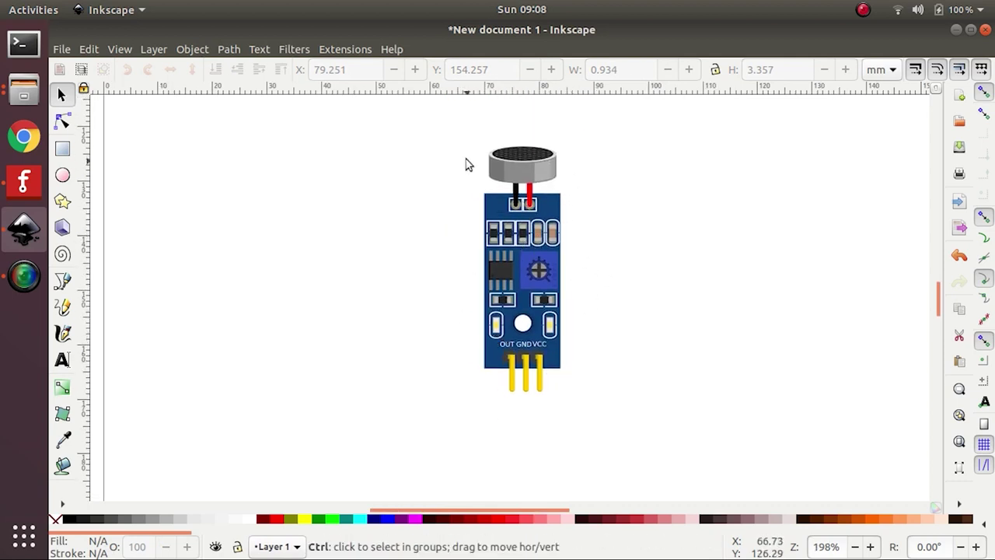
left_click_drag(451, 122, 664, 455)
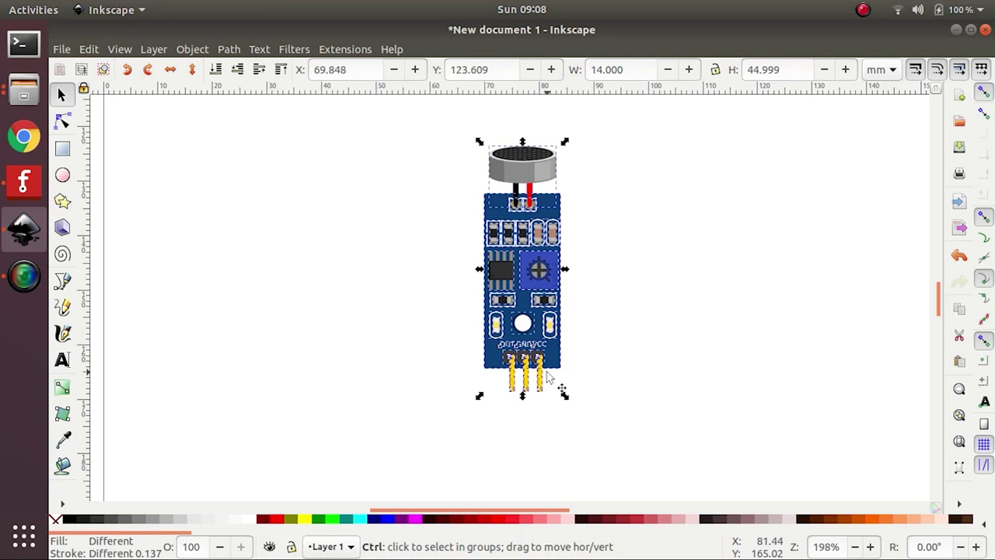
right_click(535, 331)
left_click(610, 480)
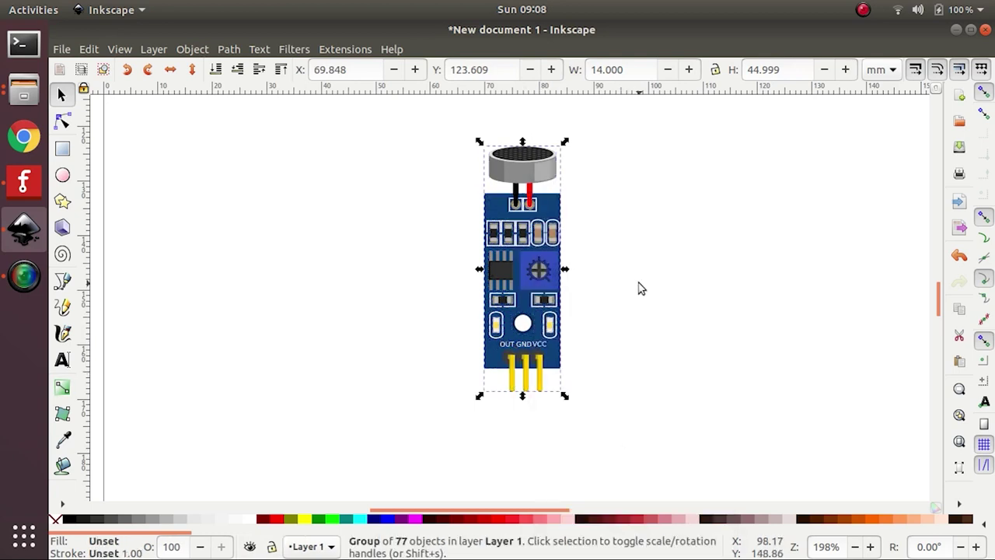
left_click(612, 319)
scroll(611, 319, "up", 1)
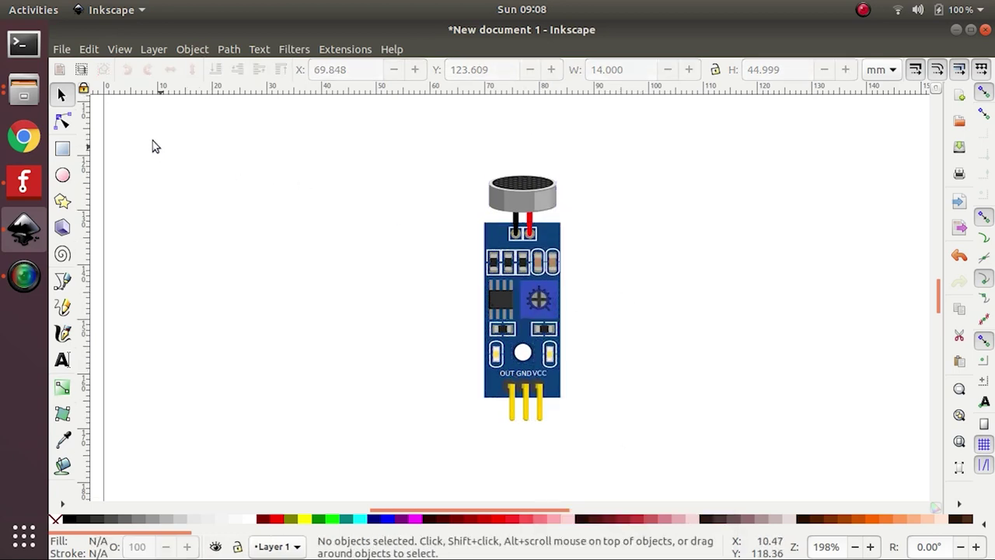
Resize the page to fit the drawing with zero margins in the document properties
left_click(61, 49)
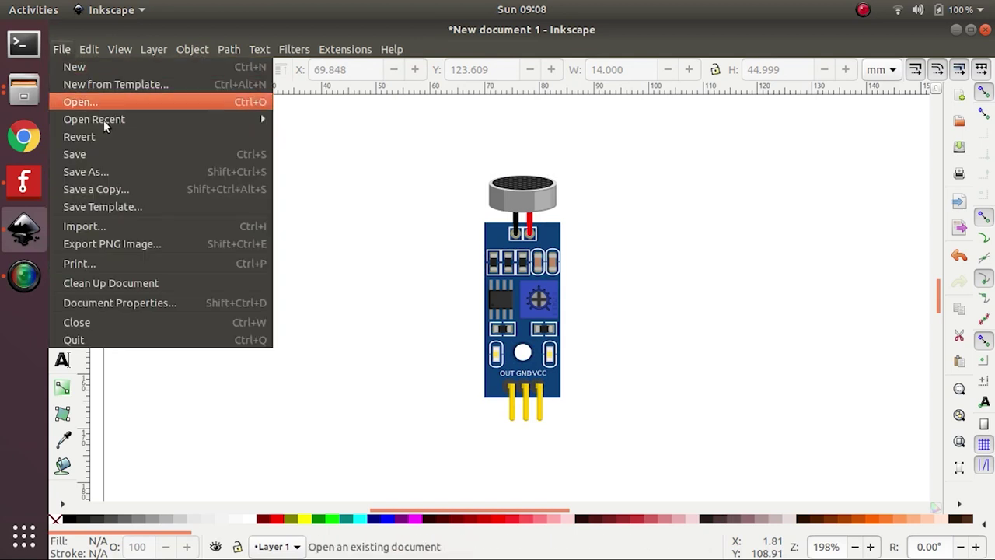
left_click(131, 303)
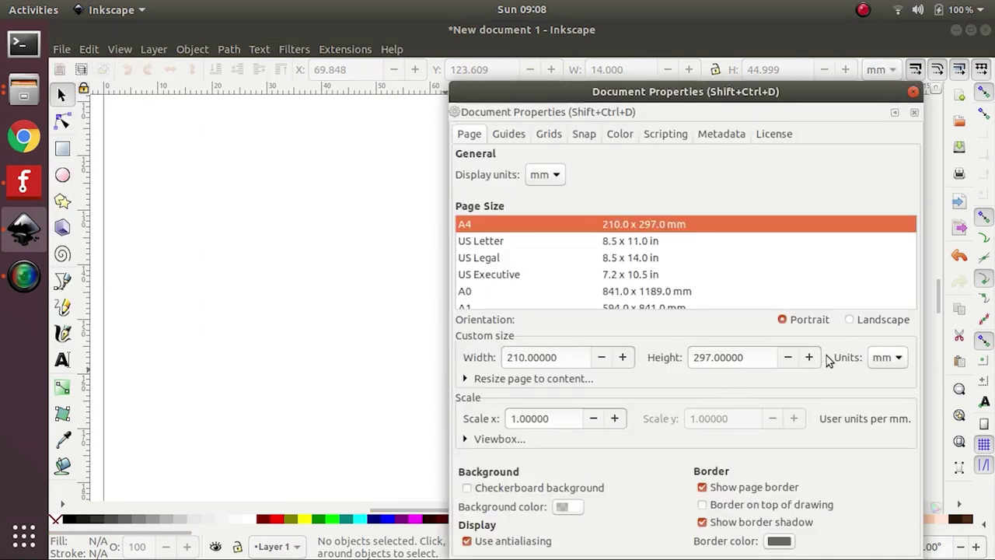
left_click(467, 379)
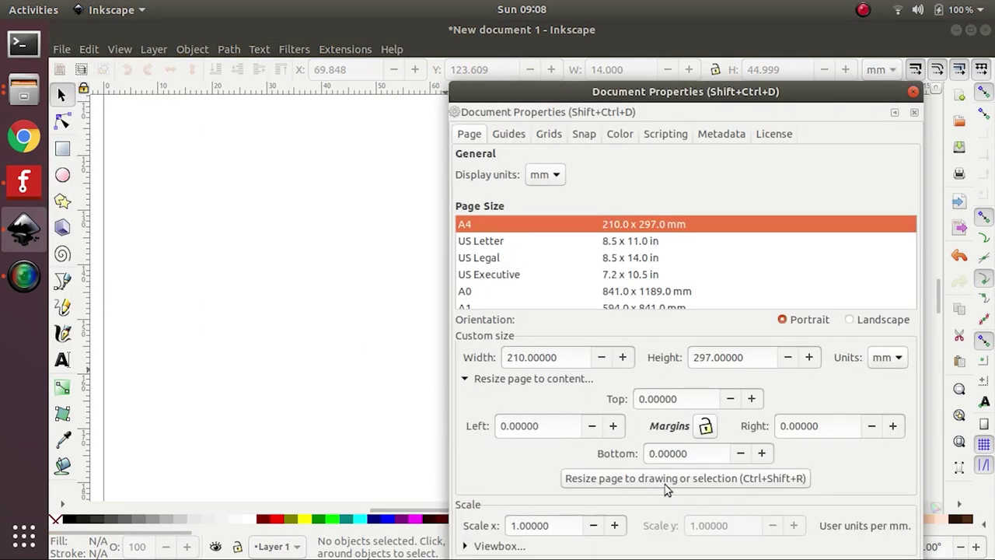
left_click(665, 480)
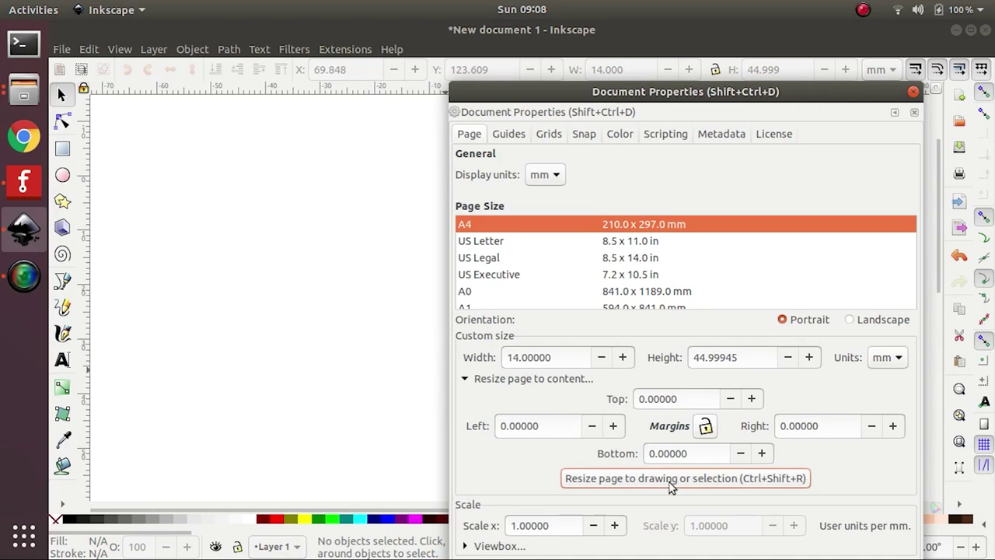
left_click(913, 92)
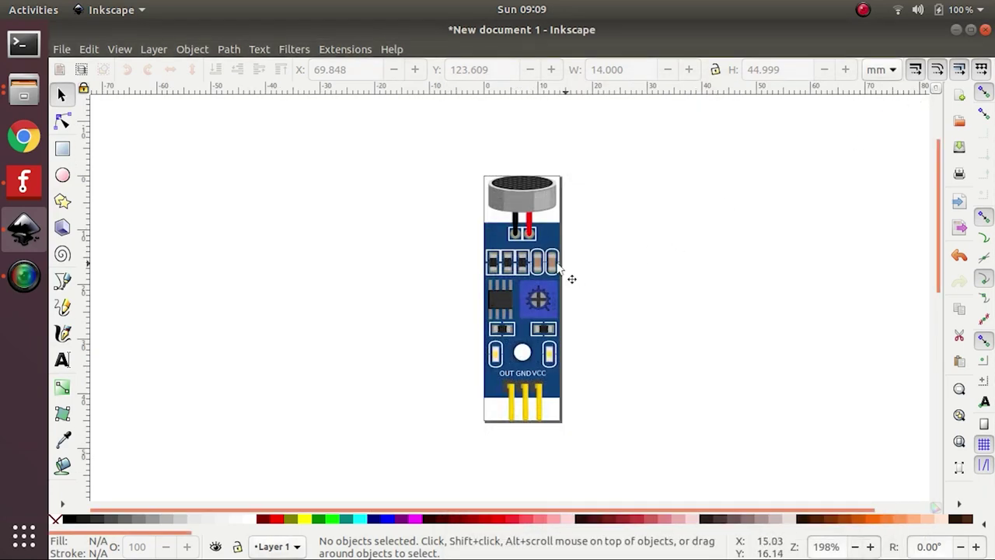
Save the drawing to the Desktop as Microphone_Breadboard.svg in Inkscape SVG format
left_click(61, 49)
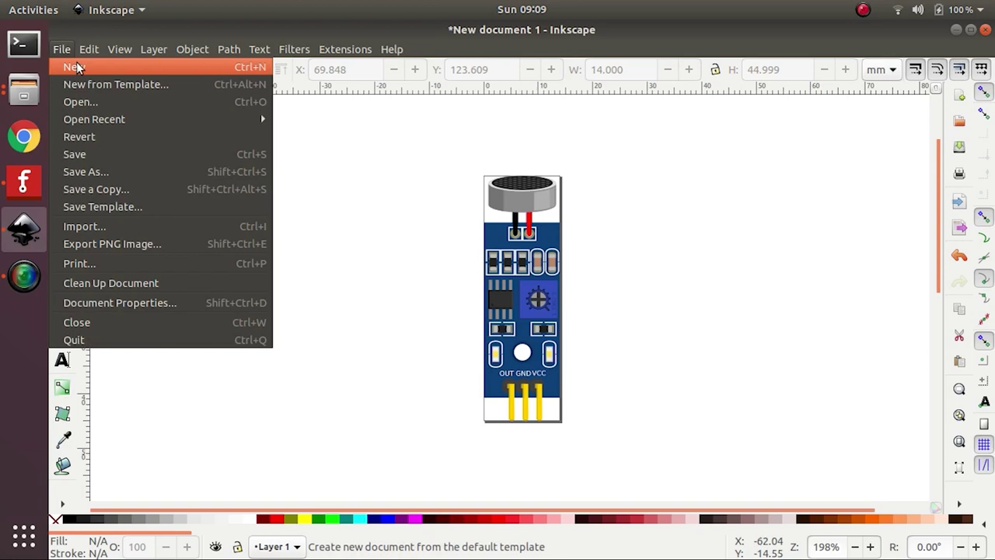
left_click(111, 171)
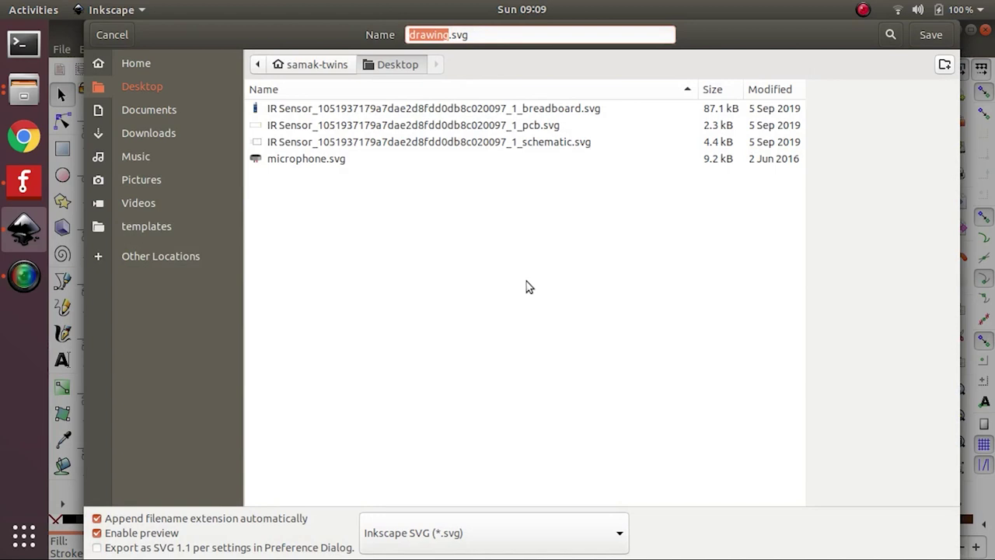
type("Breadboard")
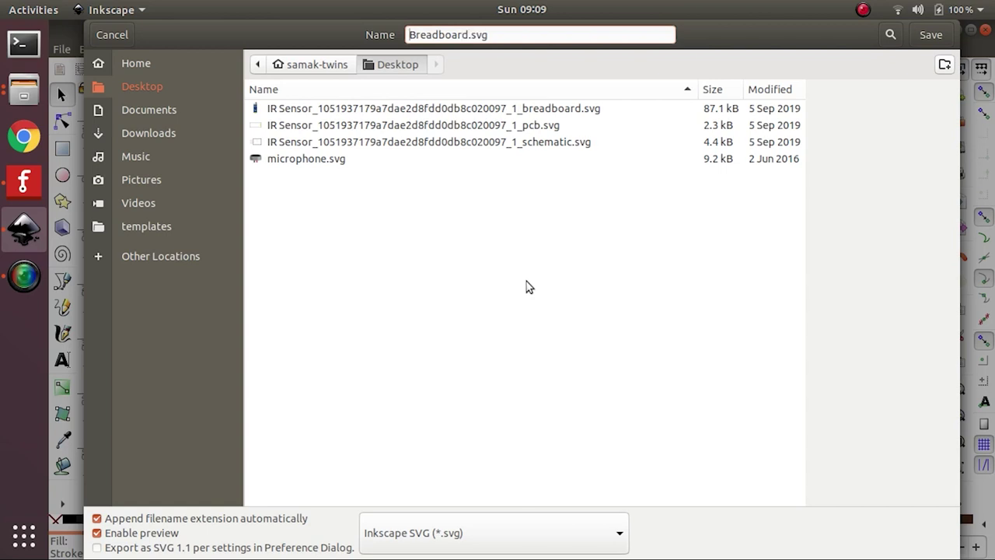
type("Microph")
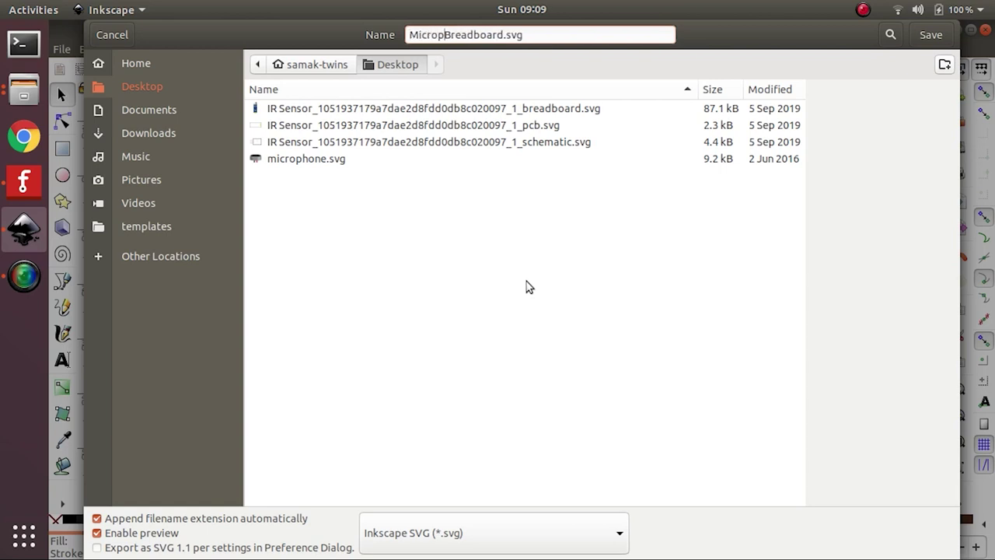
type("one")
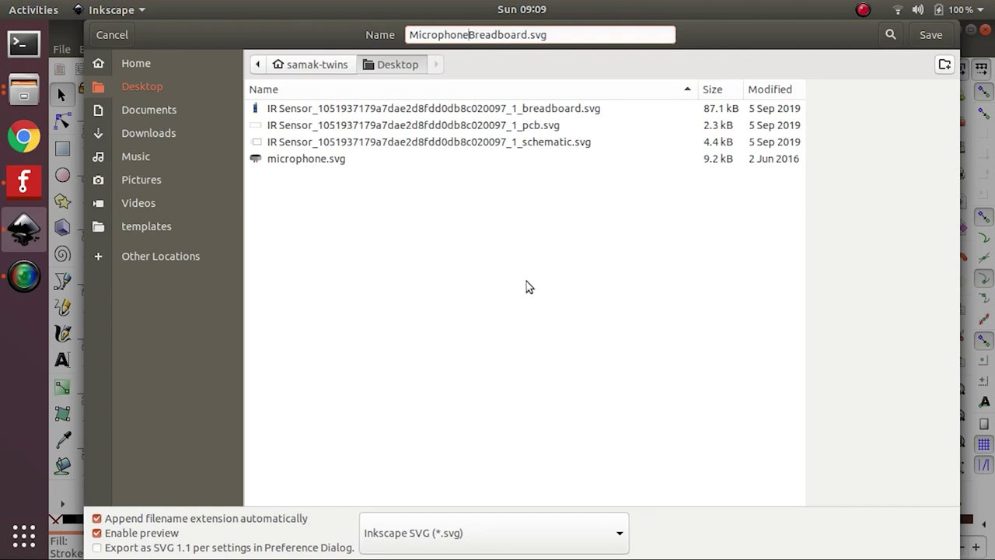
type("_")
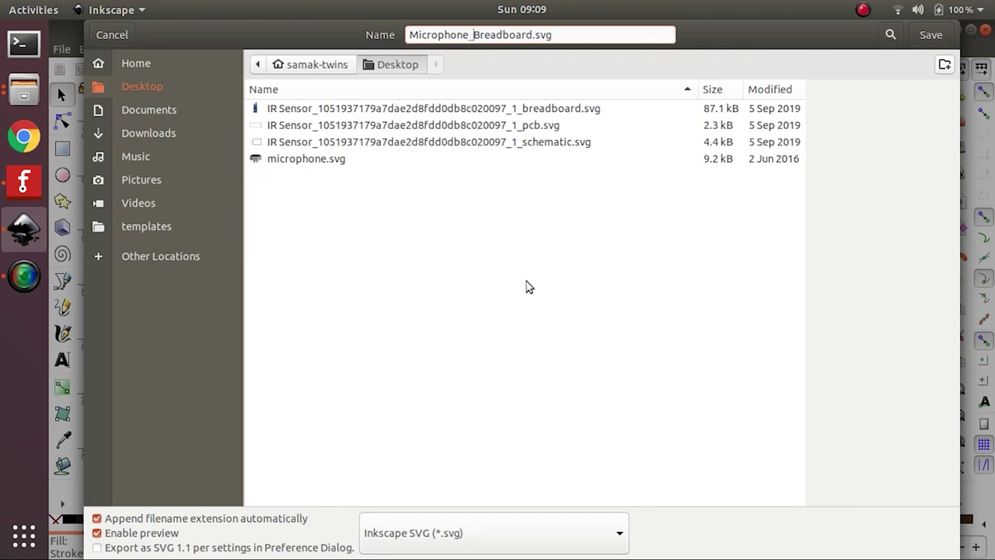
left_click(930, 36)
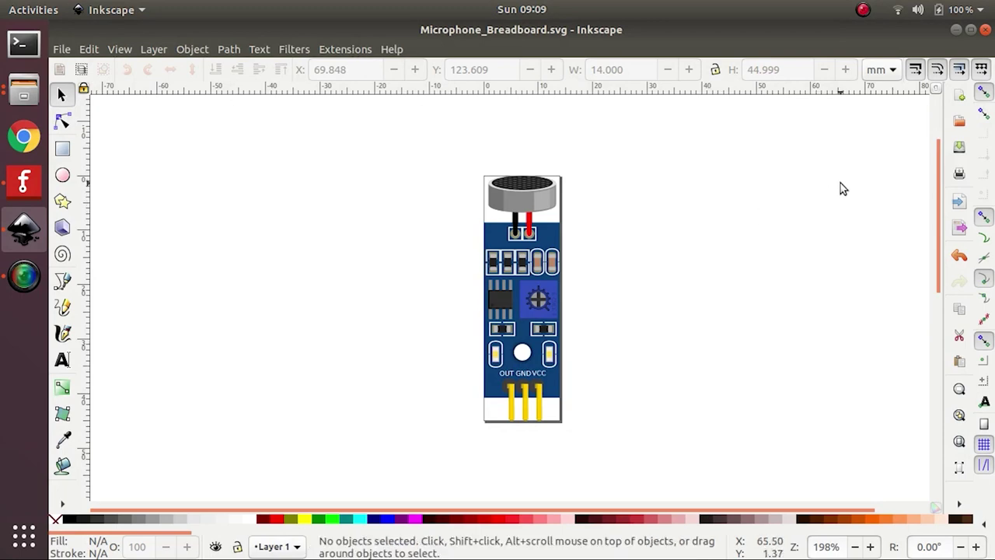
Switch to the desktop, make a copy of Microphone_Breadboard.svg there and place both files away from the other icons
left_click(956, 29)
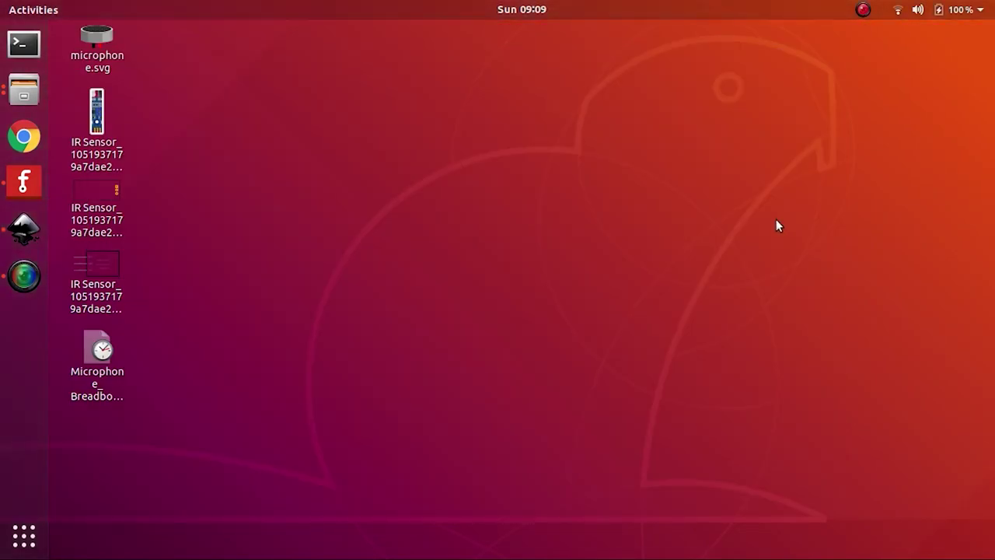
left_click_drag(101, 369, 289, 85)
right_click(276, 104)
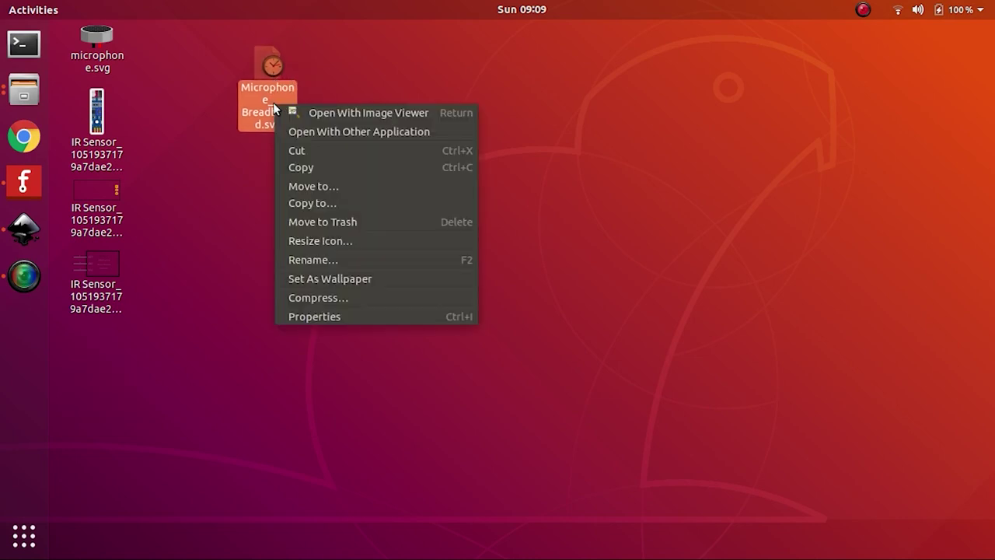
left_click(315, 167)
right_click(334, 127)
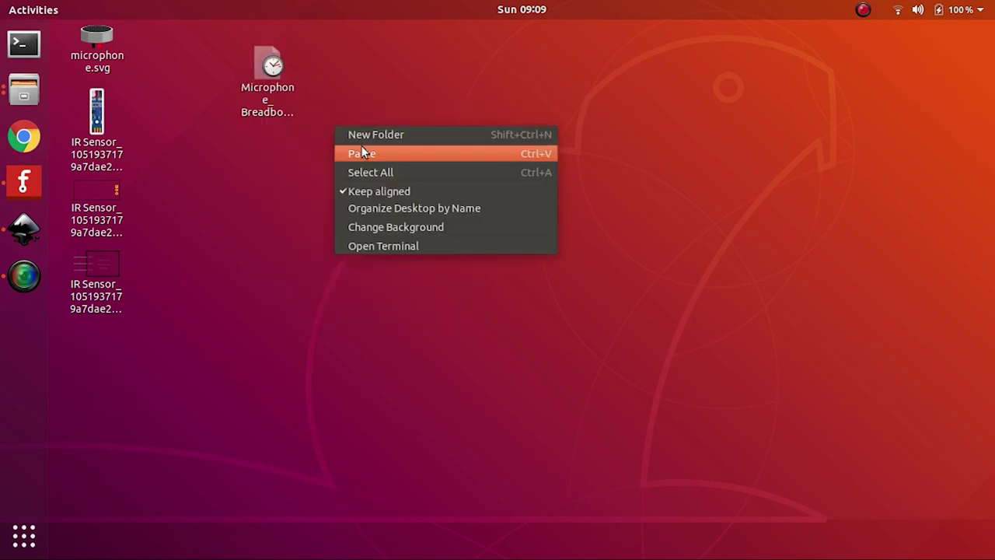
left_click(353, 151)
left_click_drag(97, 381, 325, 104)
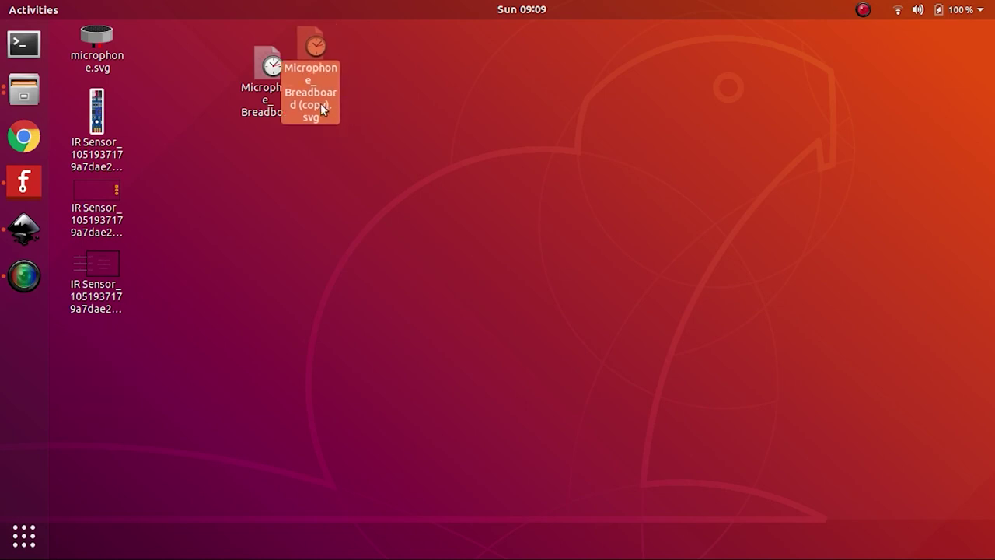
Rename the copied breadboard file to Microphone_Icon.svg
right_click(321, 106)
left_click(382, 262)
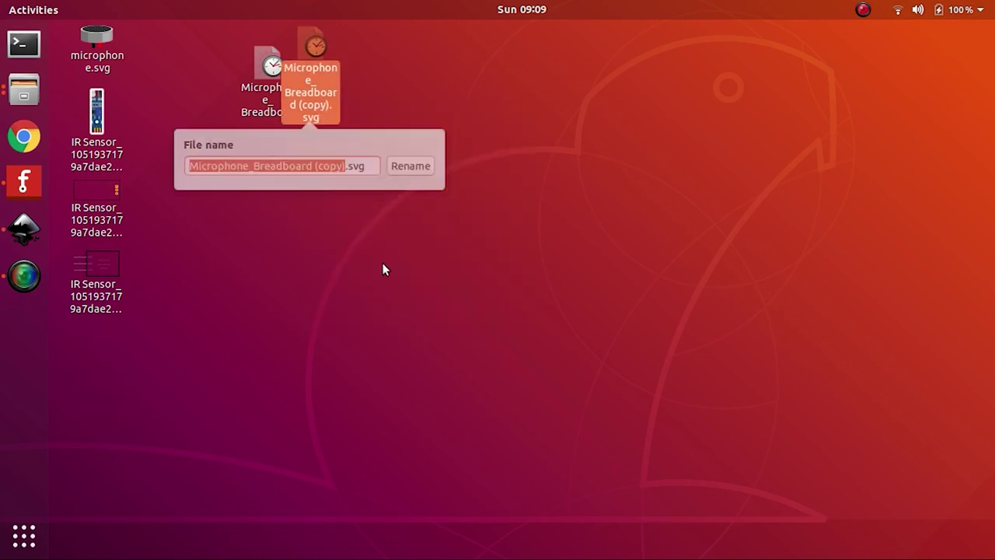
left_click(255, 169)
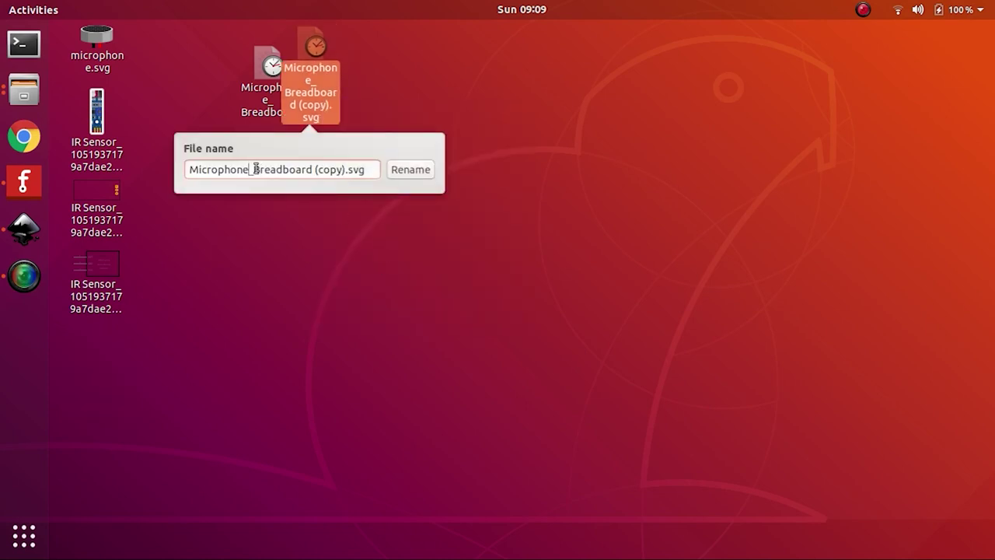
left_click_drag(270, 169, 333, 171)
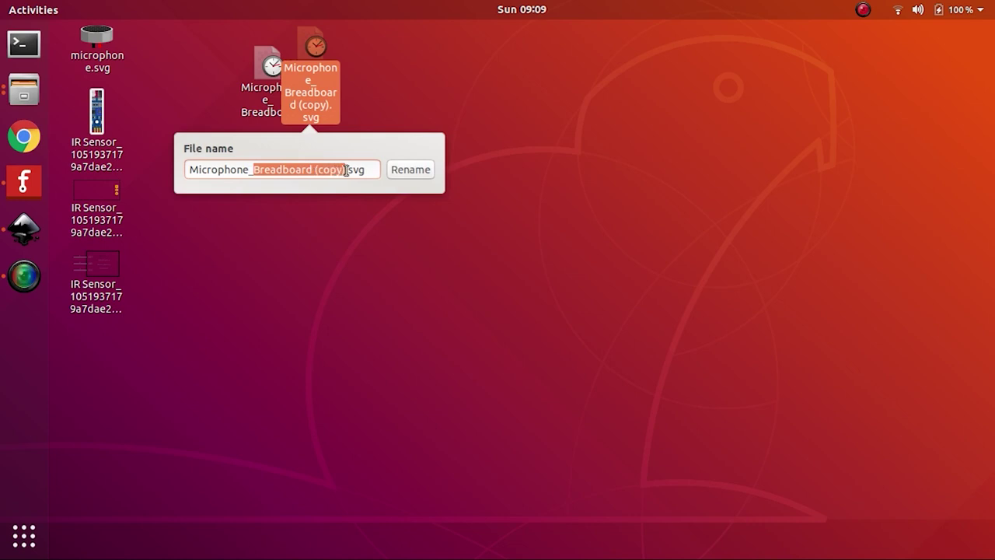
type("Icon")
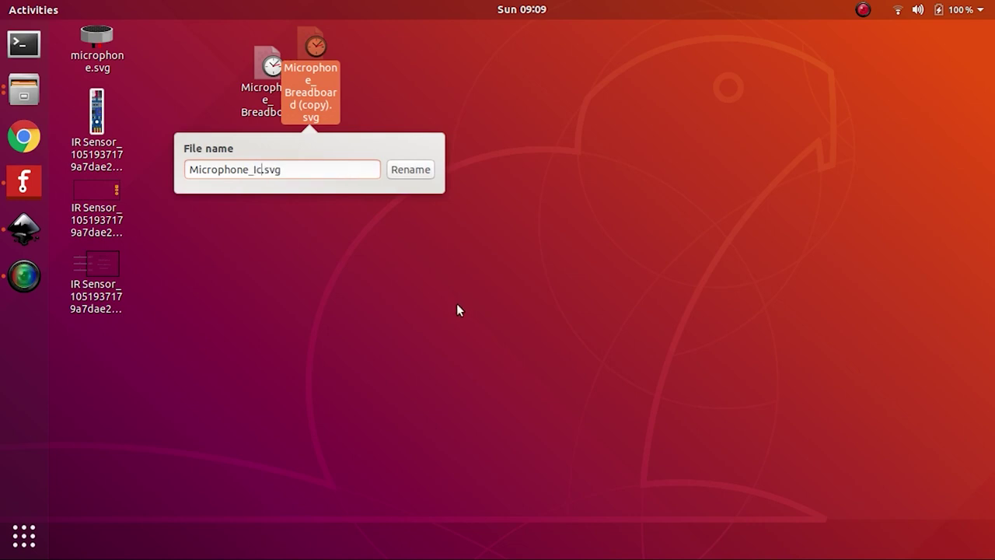
key("Return")
left_click(357, 190)
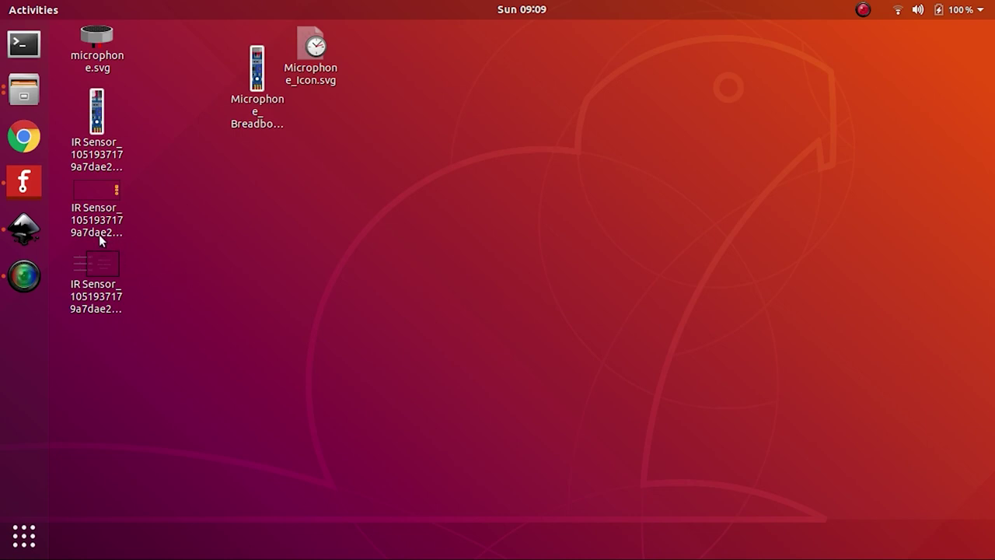
Switch back to Inkscape and create a new blank document from the default template
left_click(24, 230)
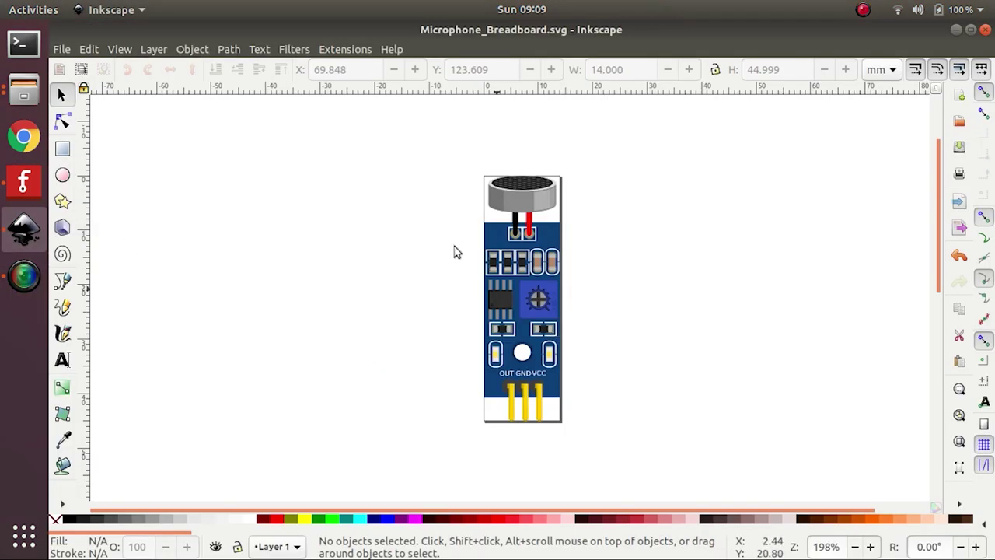
left_click_drag(419, 157, 664, 457)
left_click(634, 378)
left_click(61, 49)
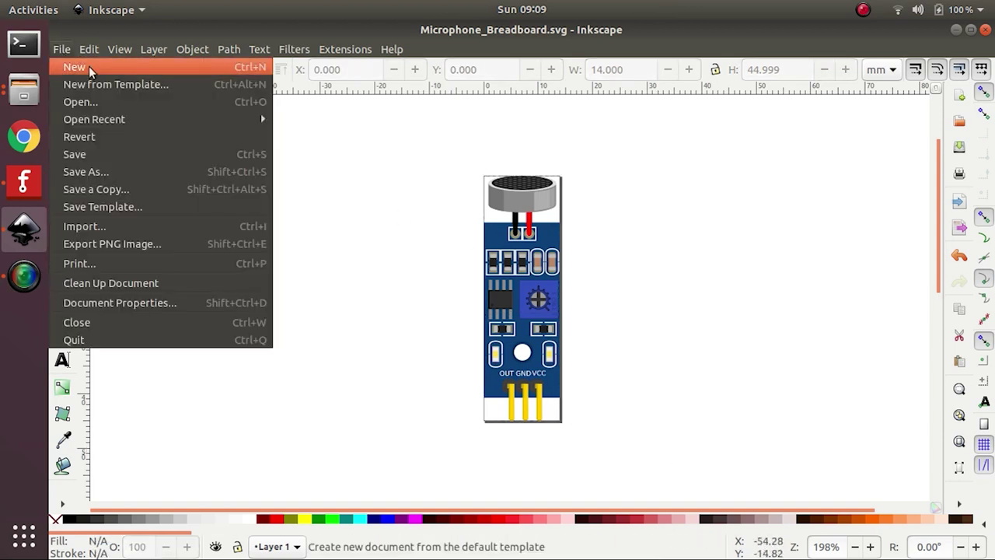
left_click(95, 69)
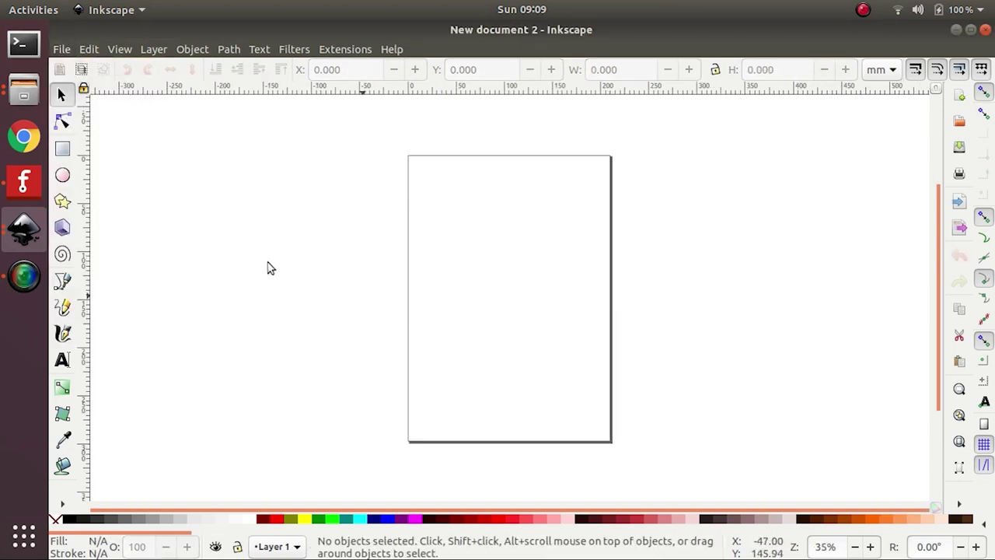
Import the IR Sensor schematic SVG from the Desktop and move it onto the page at about X 74.6, Y 116.2 mm
left_click(60, 49)
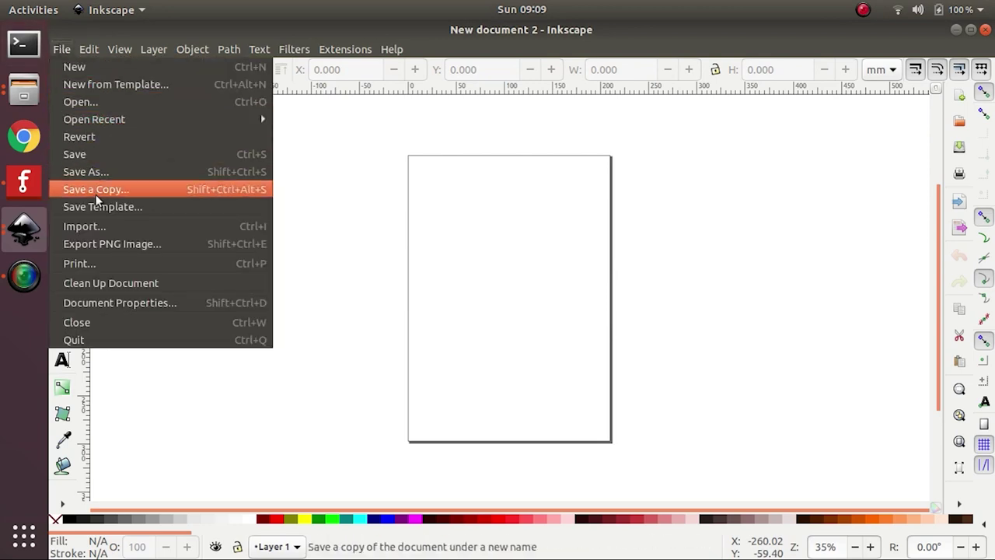
left_click(106, 225)
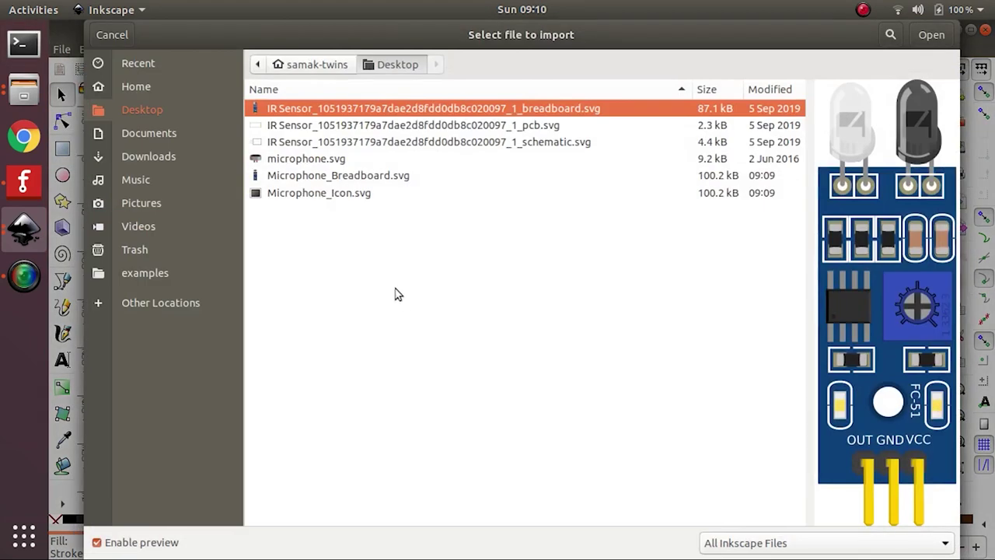
double_click(326, 143)
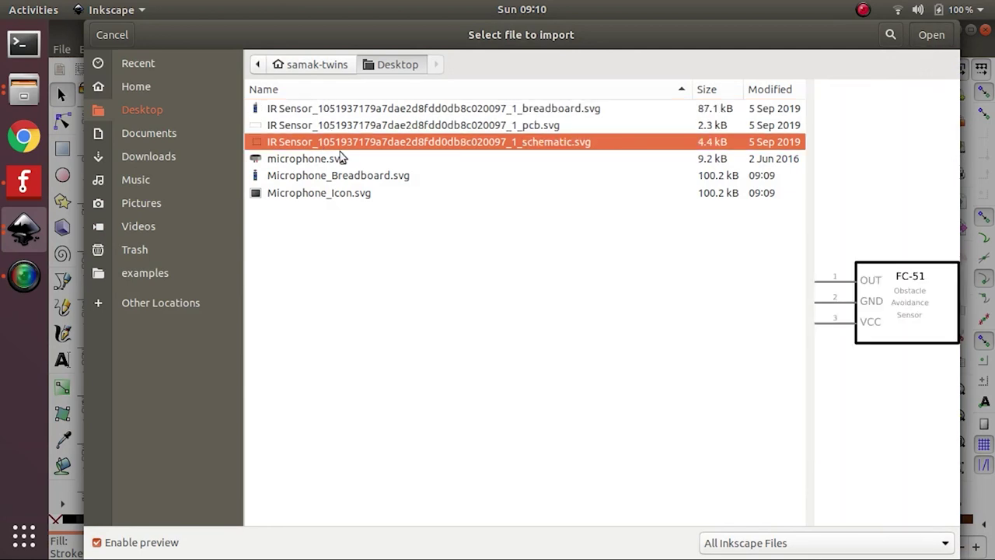
left_click(717, 362)
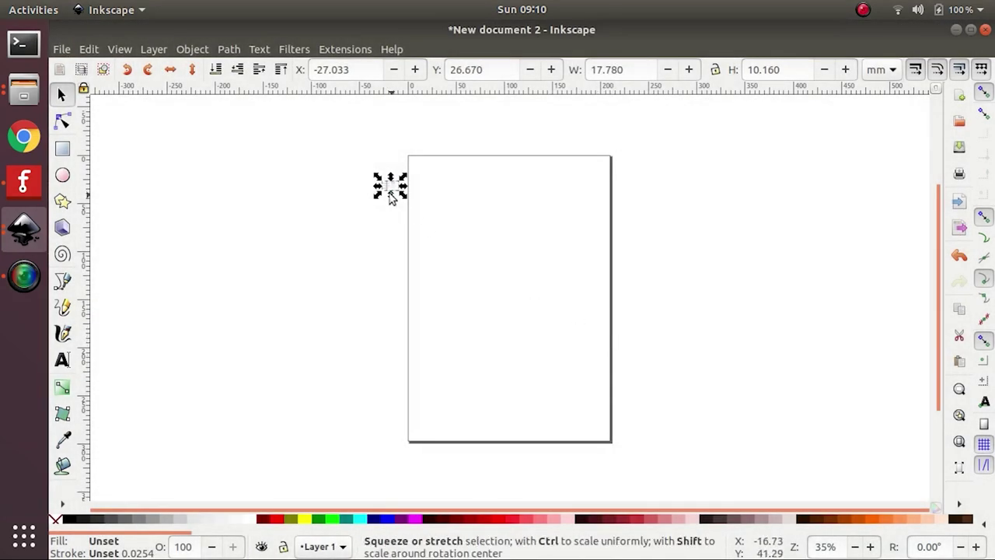
left_click_drag(394, 187, 493, 274)
left_click(567, 303)
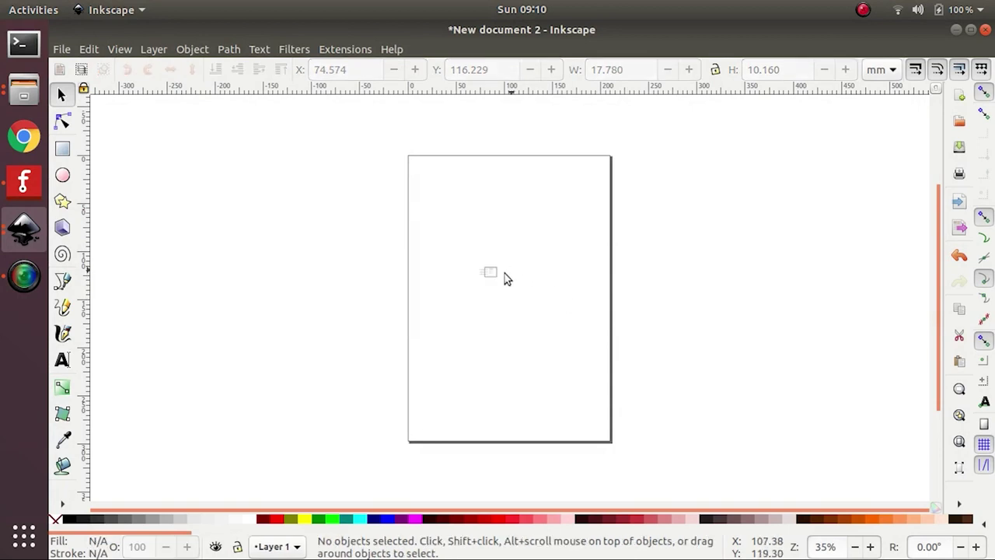
Ungroup the imported IR sensor schematic symbol into its separate objects
scroll(502, 278, "up", 9)
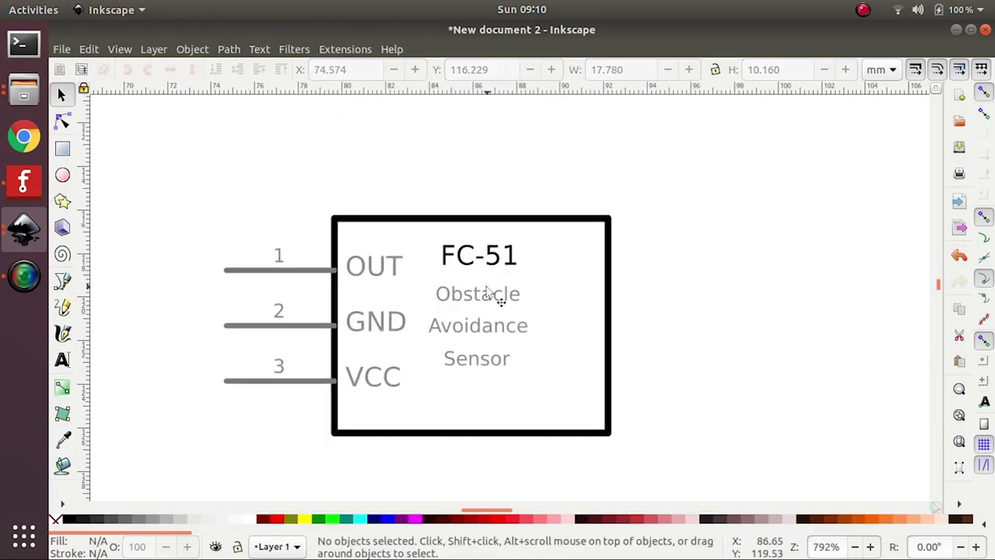
right_click(492, 285)
left_click(522, 464)
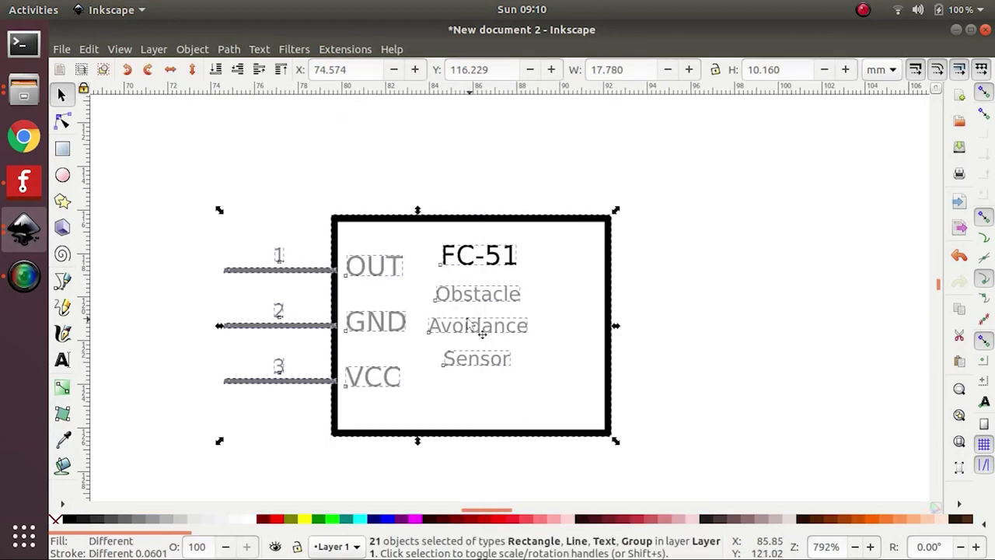
Delete the "FC-51", "Obstacle" and "Avoidance" texts from inside the schematic box
left_click(523, 264)
left_click(502, 267)
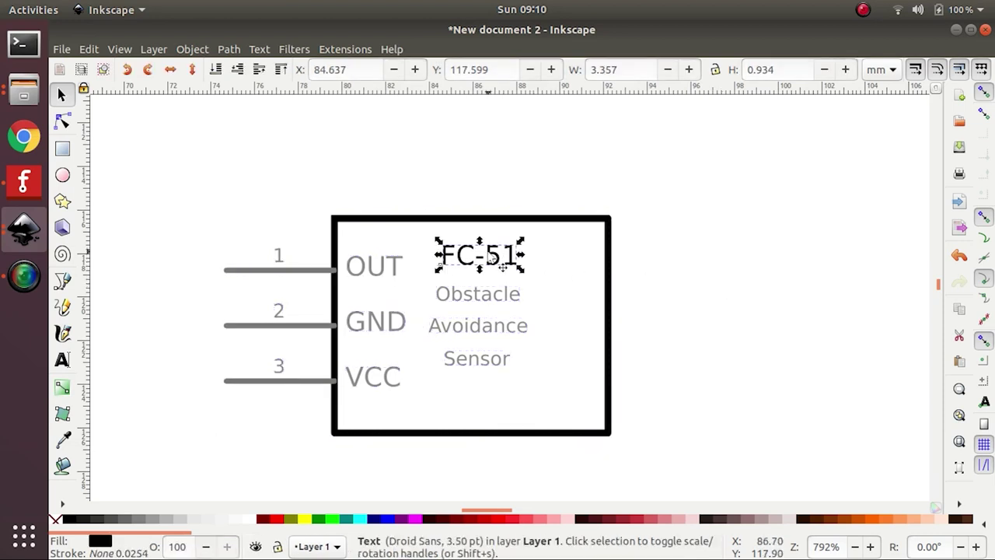
key("Delete")
left_click(481, 304)
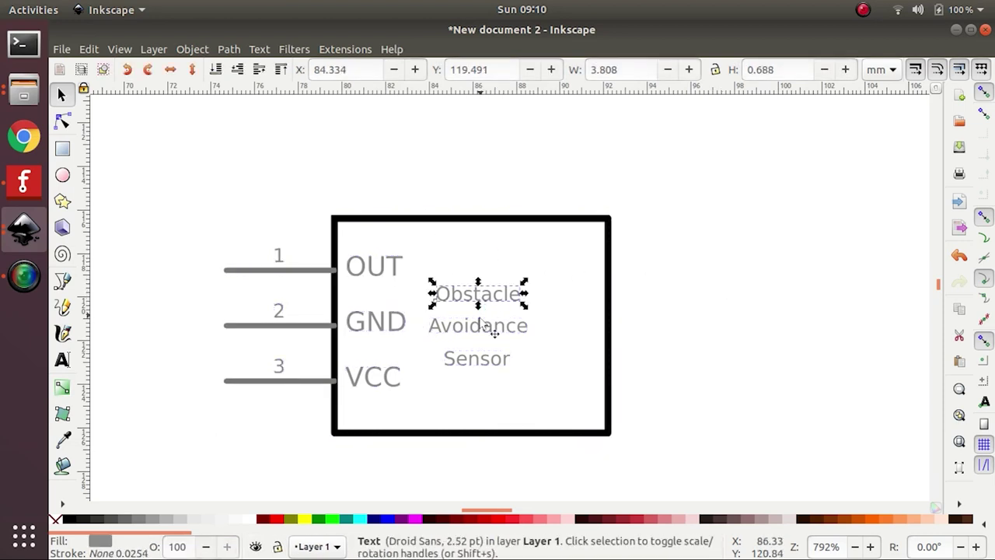
key("Delete")
left_click(484, 326)
key("Delete")
Change the remaining "Sensor" text to "Sound Sensor" and move it up level with the GND label
left_click(487, 365)
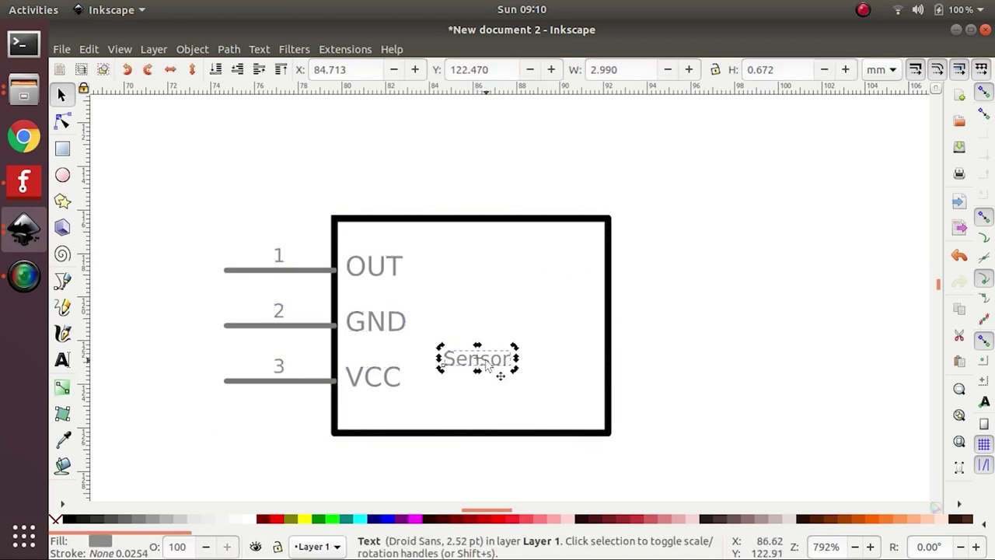
double_click(489, 363)
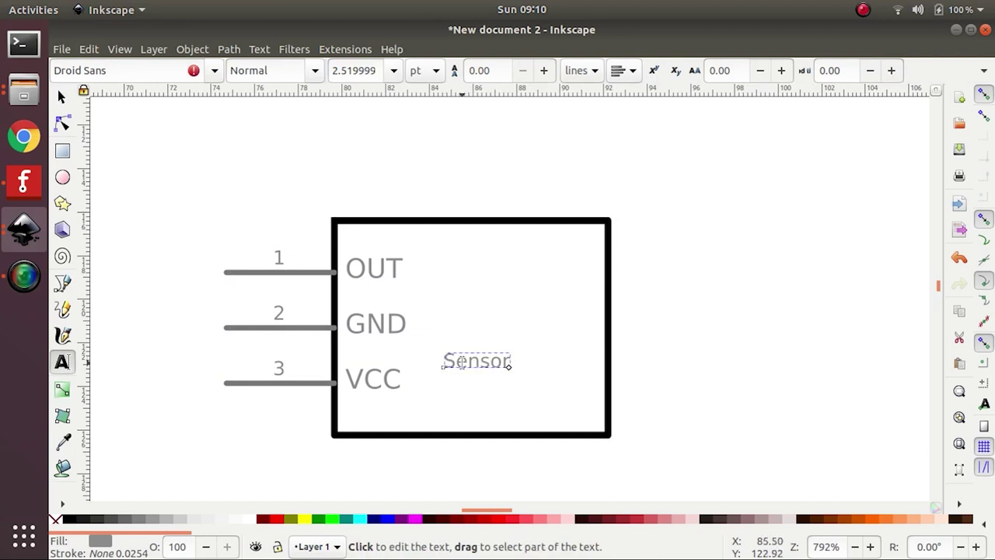
type("Sound")
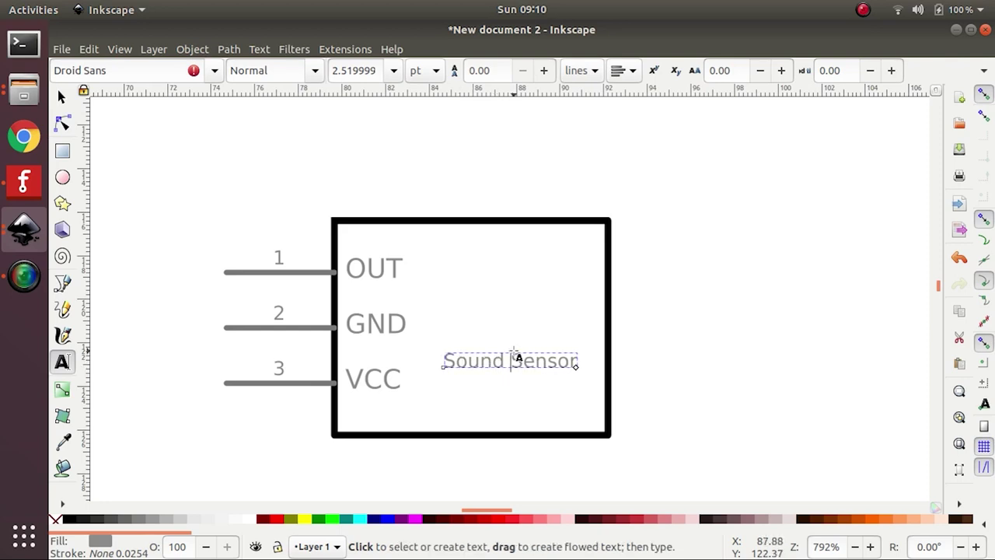
left_click(62, 96)
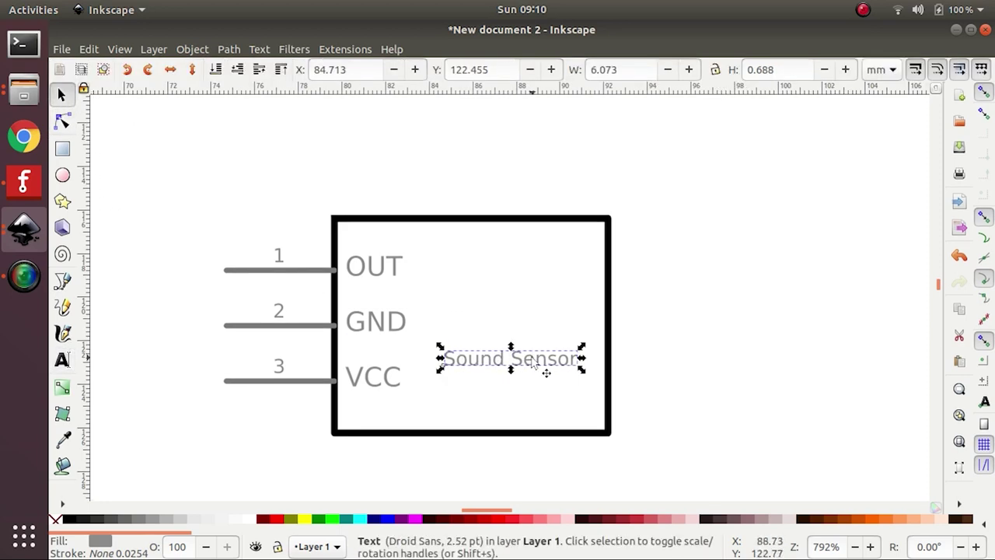
left_click_drag(534, 361, 524, 323)
Break the "Sound Sensor" text into two lines, one word per line, and centre-align it
double_click(513, 324)
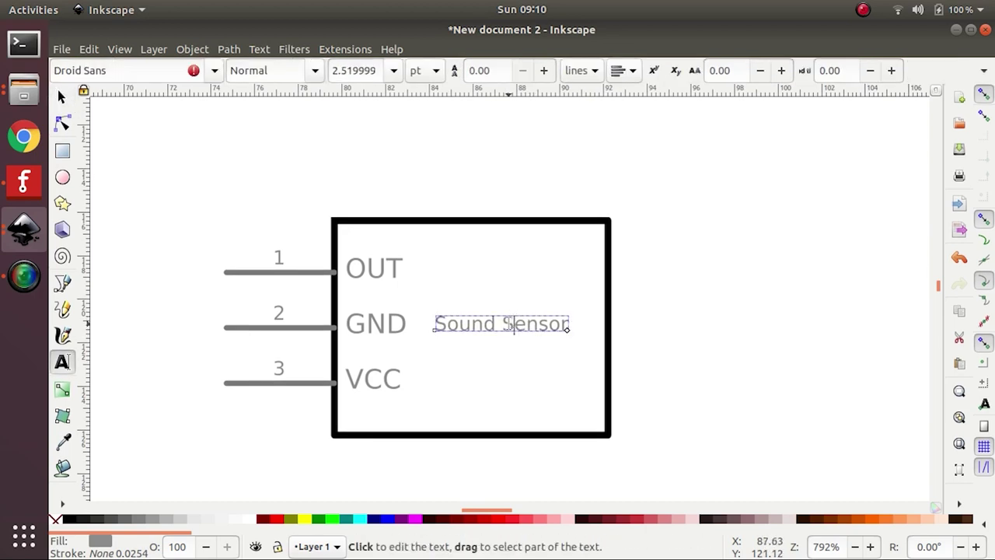
key("BackSpace")
key("Return")
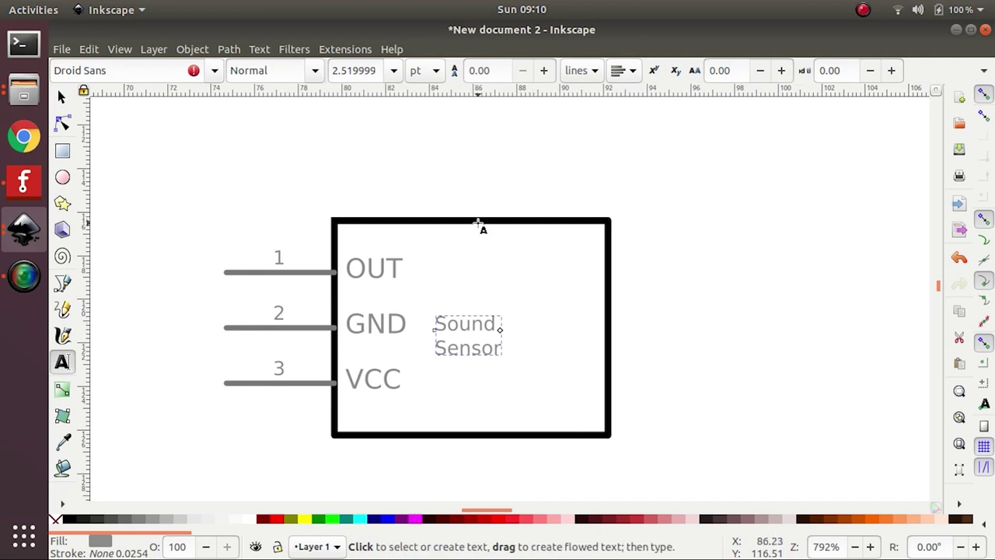
key("ctrl+a")
left_click(624, 70)
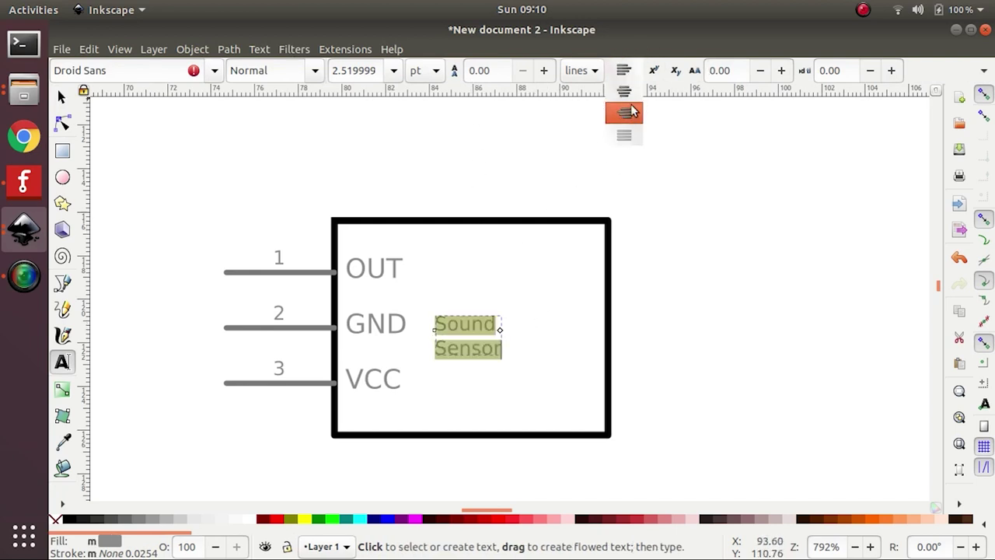
left_click(632, 112)
Set the "Sound Sensor" text size to 4 pt and move it to about X 84.8, Y 119.9 mm, clear of the pin labels
left_click(395, 71)
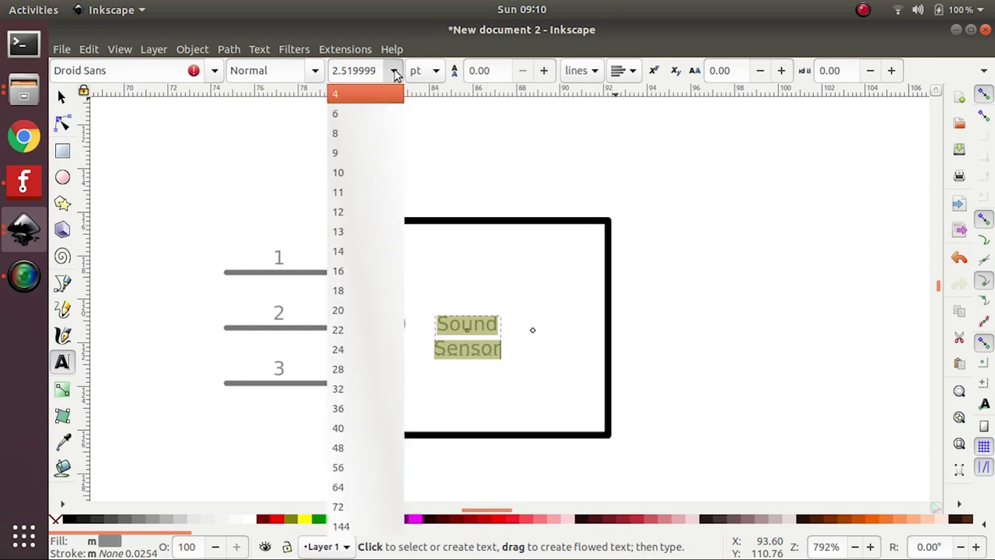
left_click(366, 94)
key("Escape")
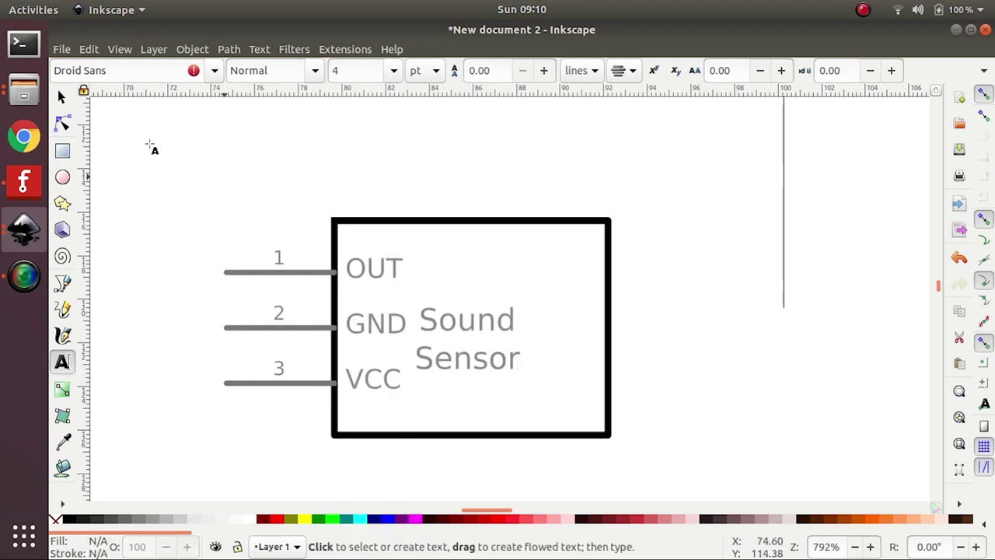
left_click(62, 95)
left_click(471, 332)
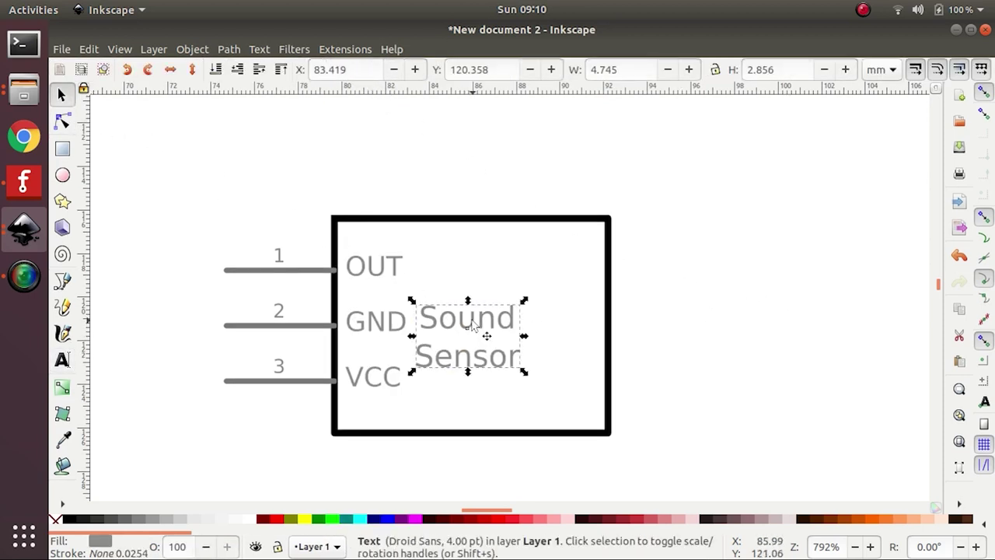
left_click_drag(471, 332, 508, 314)
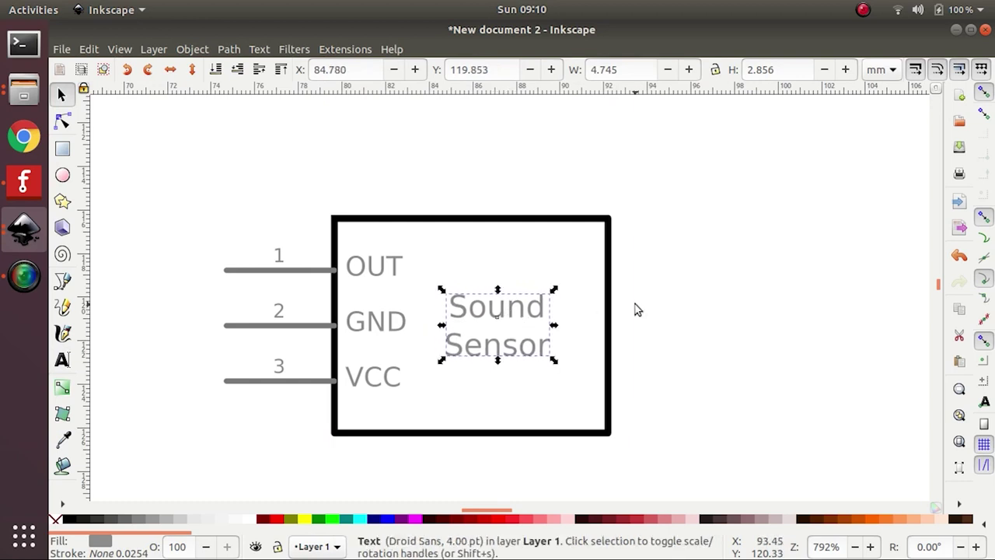
left_click(641, 308)
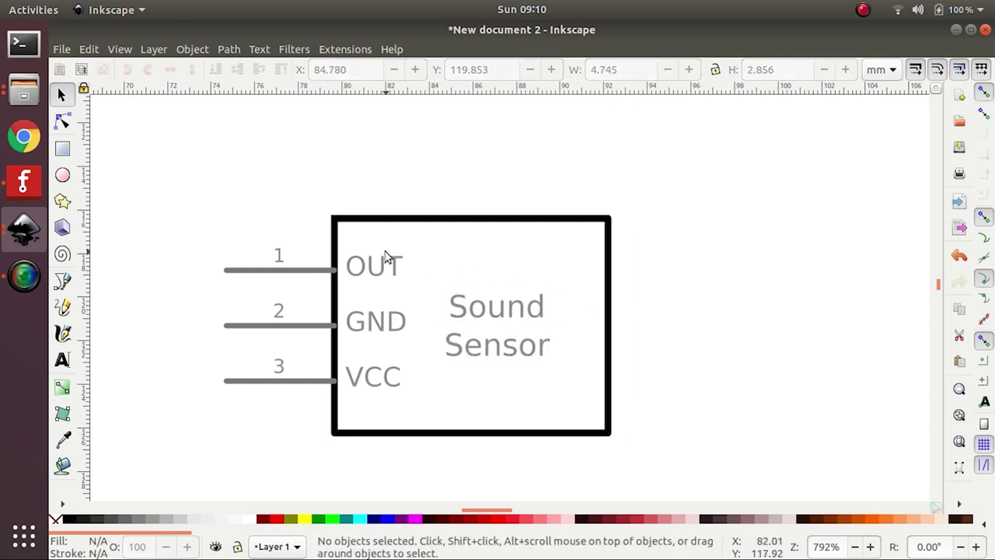
Select all objects of the sound sensor schematic symbol, including its pins, labels and box
left_click_drag(183, 170, 680, 462)
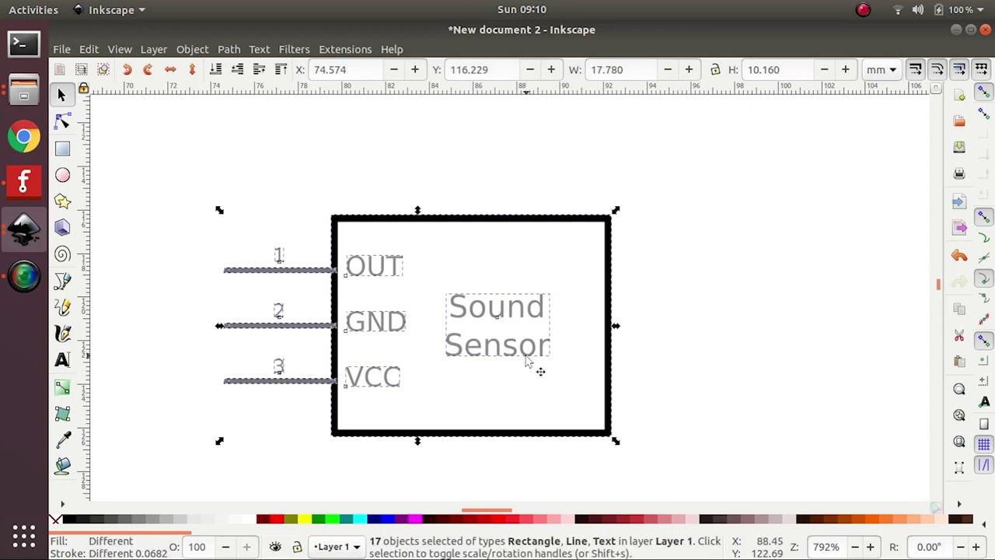